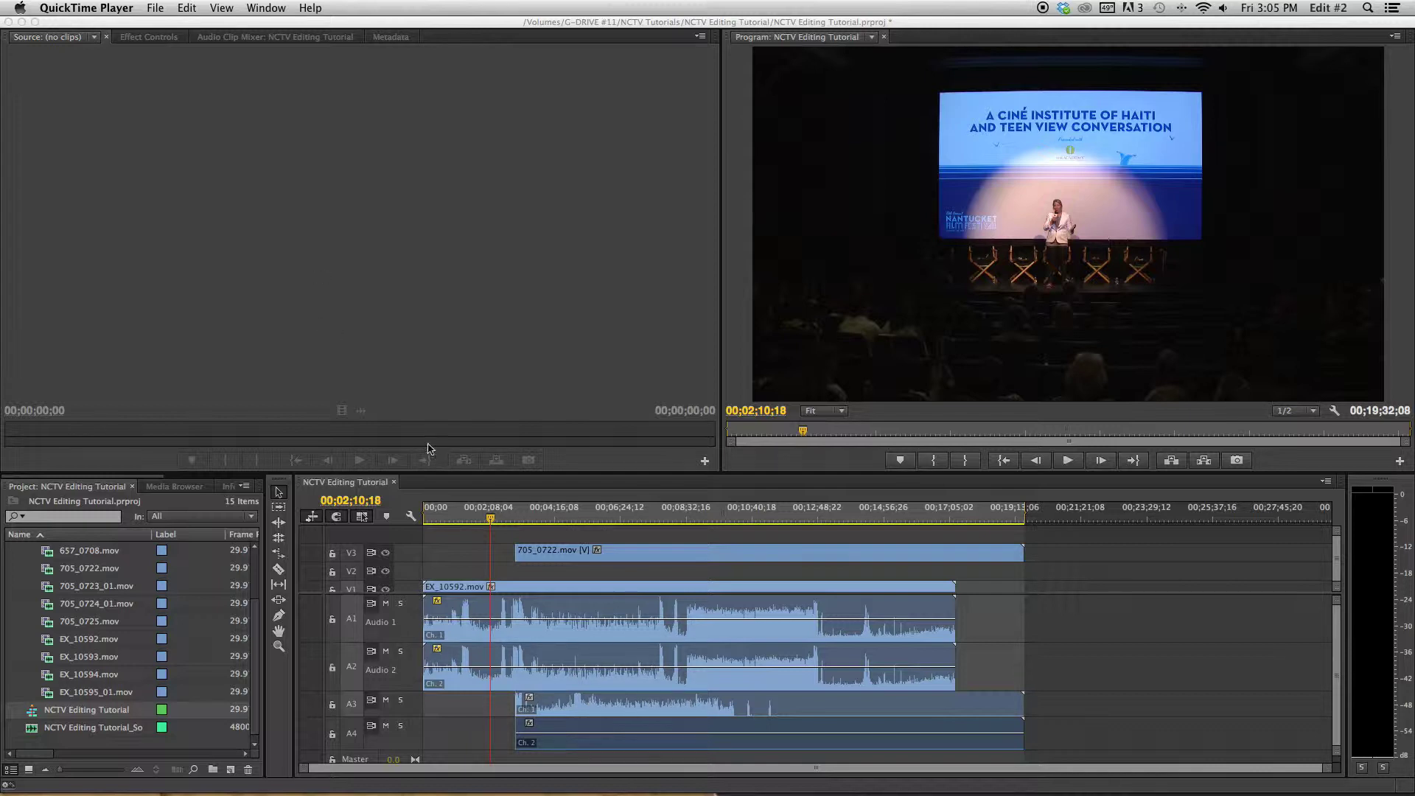
# Bring the Premiere Pro window with the NCTV Editing Tutorial sequence in front of QuickTime Player.
pyautogui.click(483, 515)
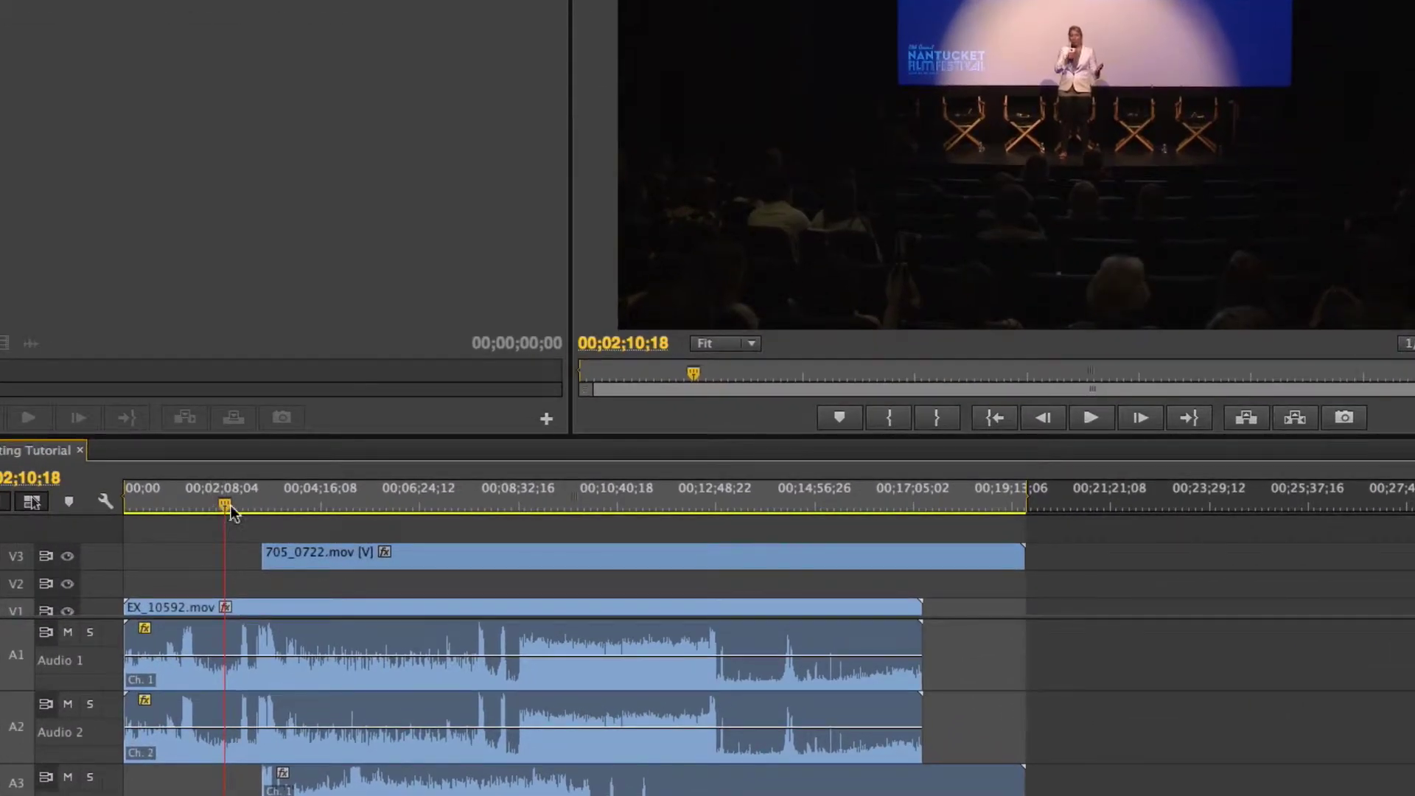
# Move the playhead to about three minutes, play and pause the footage, and zoom in.
pyautogui.moveTo(230, 511)
pyautogui.mouseDown()
pyautogui.moveTo(325, 507)
pyautogui.moveTo(257, 511)
pyautogui.mouseUp()
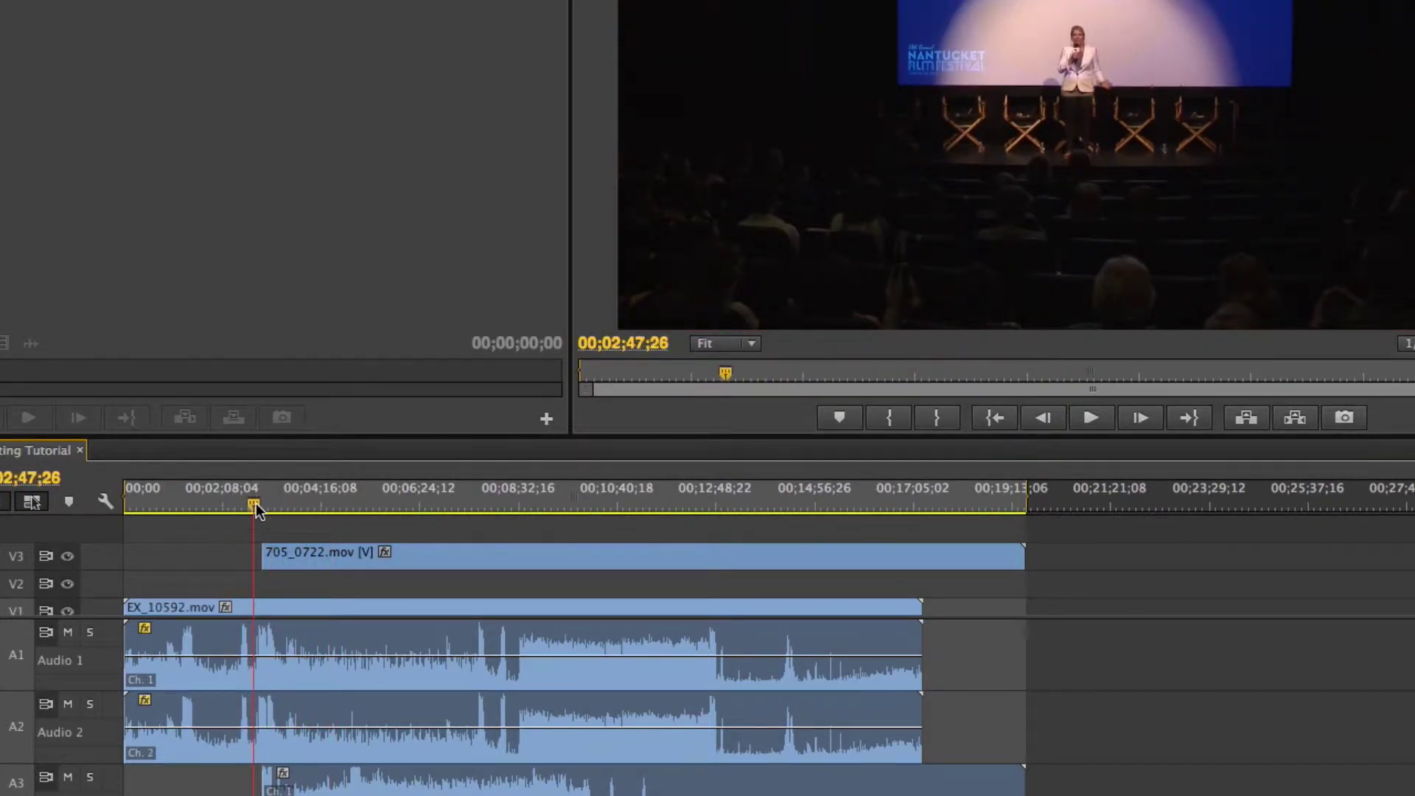
pyautogui.press('space')
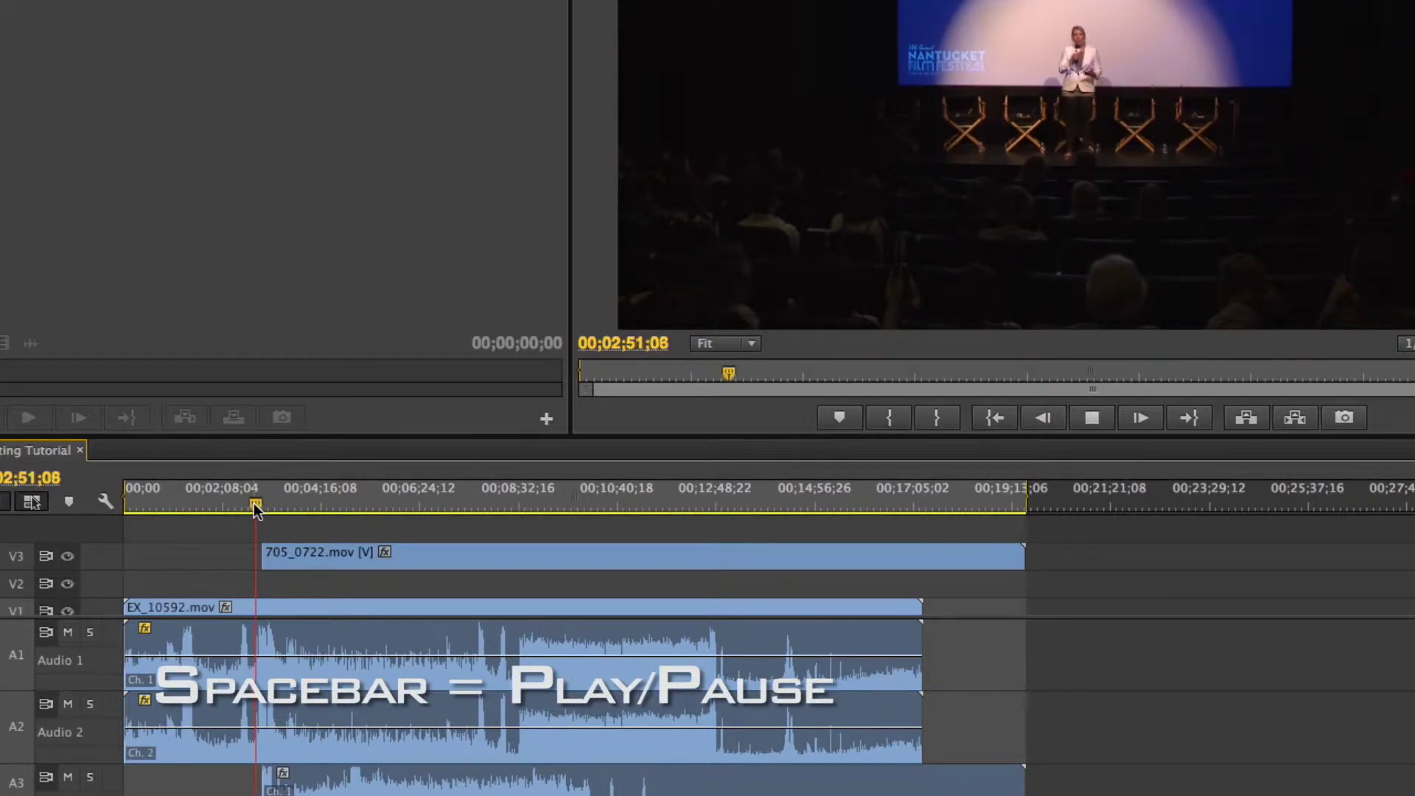
pyautogui.press('space')
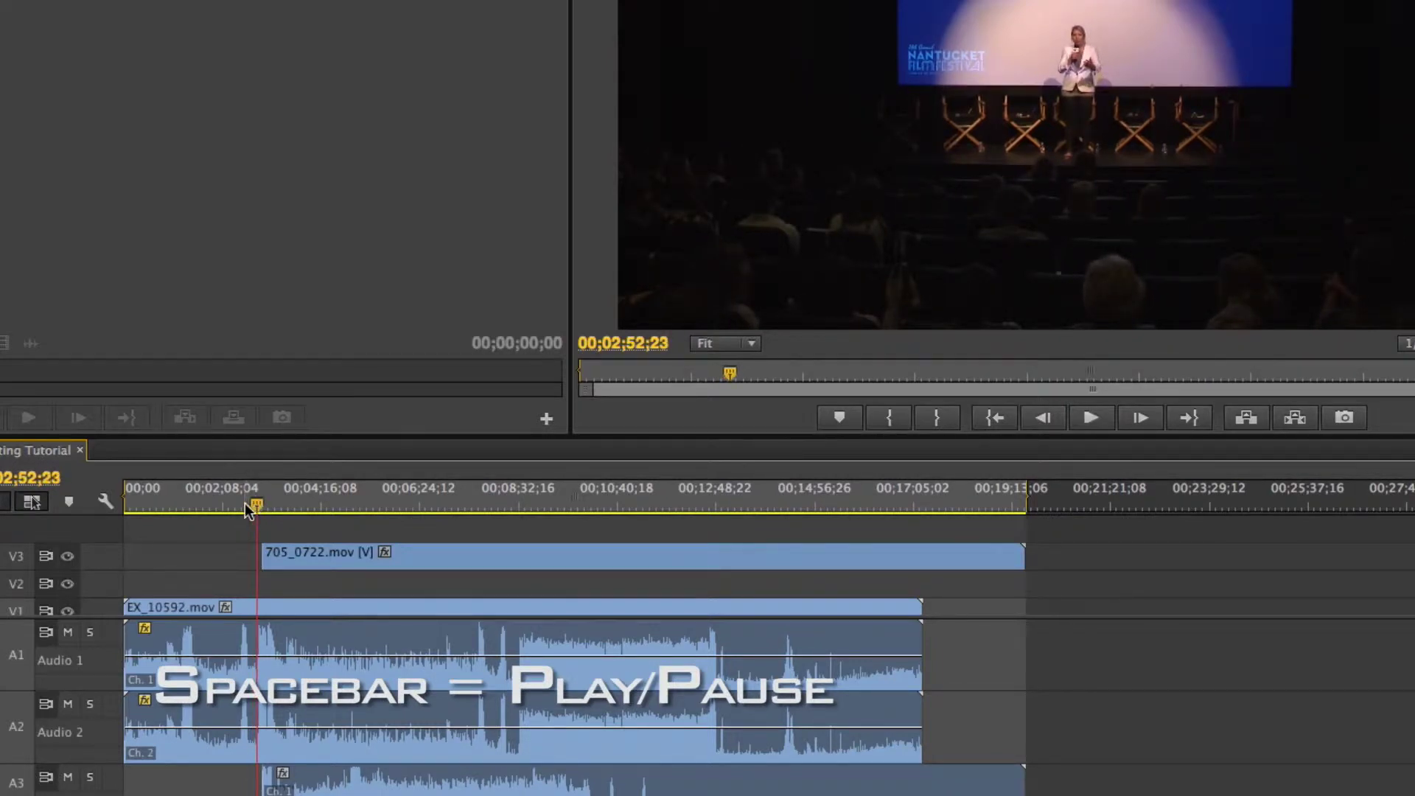
pyautogui.press('=')
pyautogui.press('=')
pyautogui.press('=')
pyautogui.press('=')
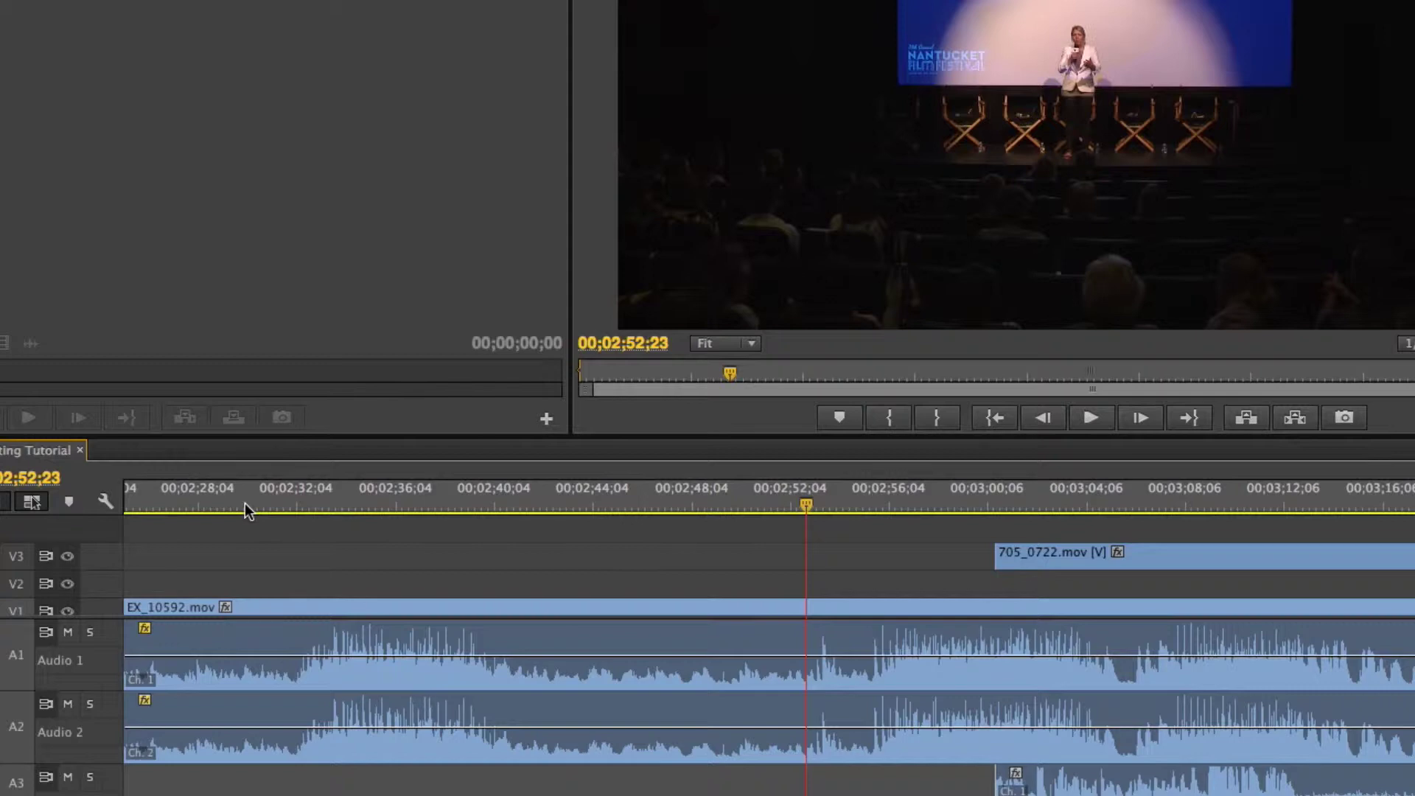
# Fast-forward, rewind and replay the footage, stopping at 00;03;08;07, then zoom out.
pyautogui.press('l')
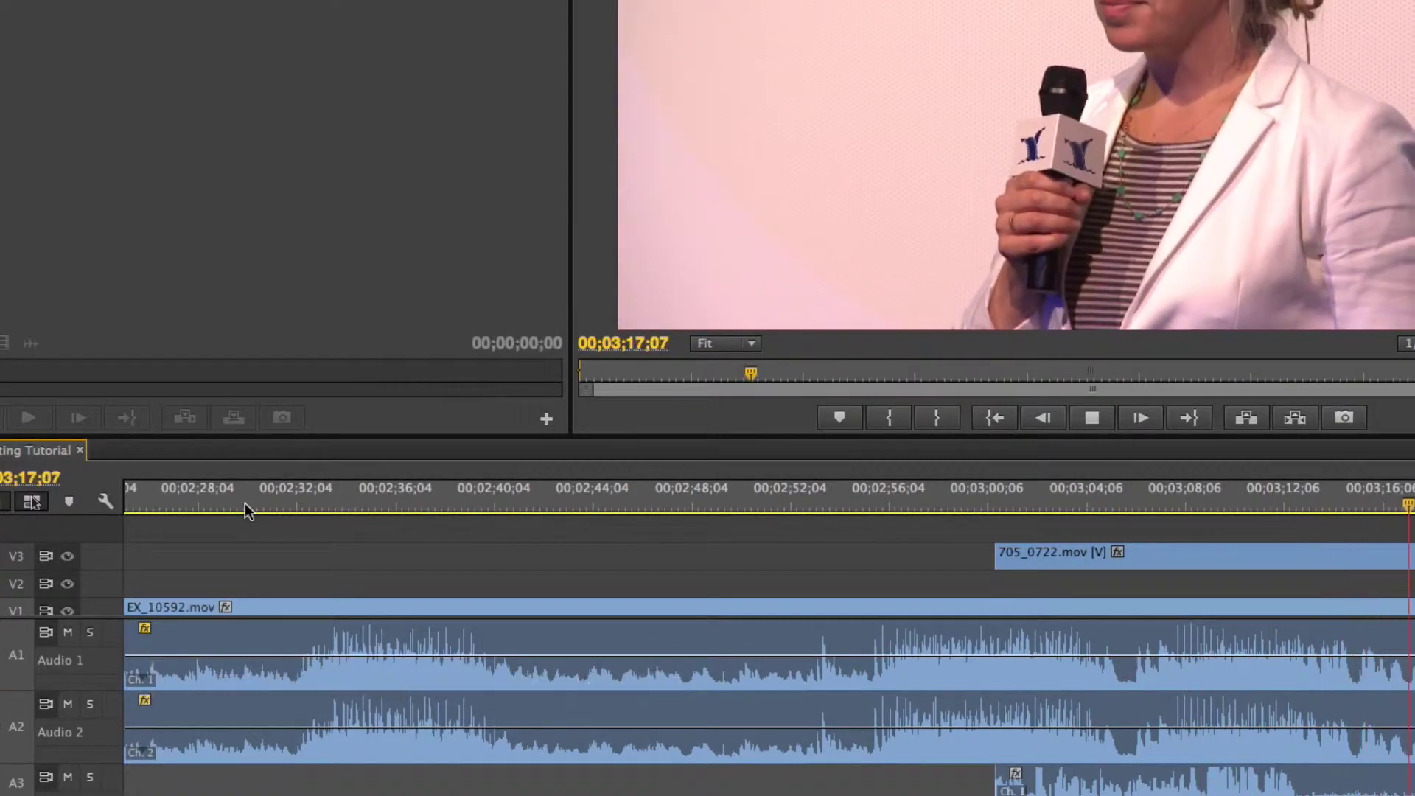
pyautogui.press('k')
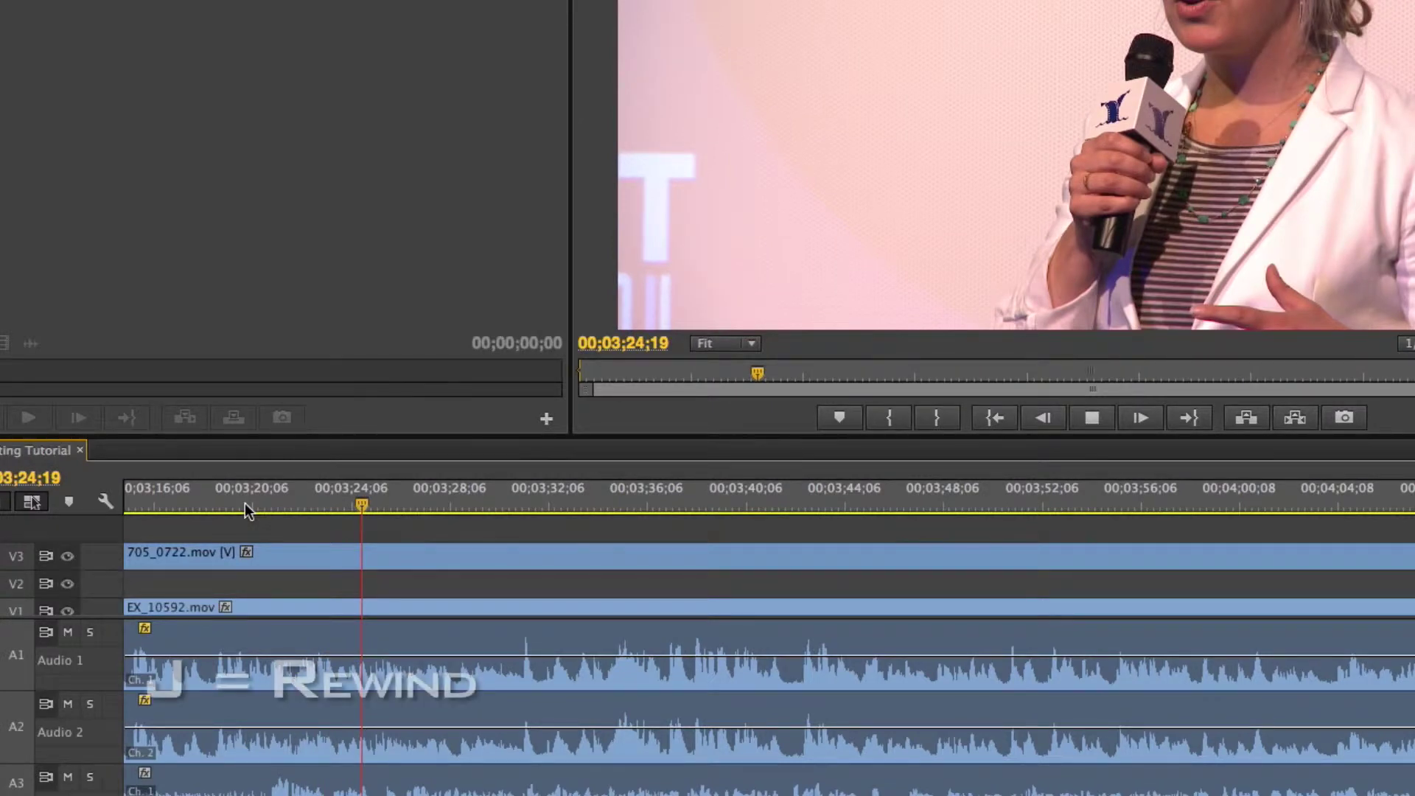
pyautogui.press('j')
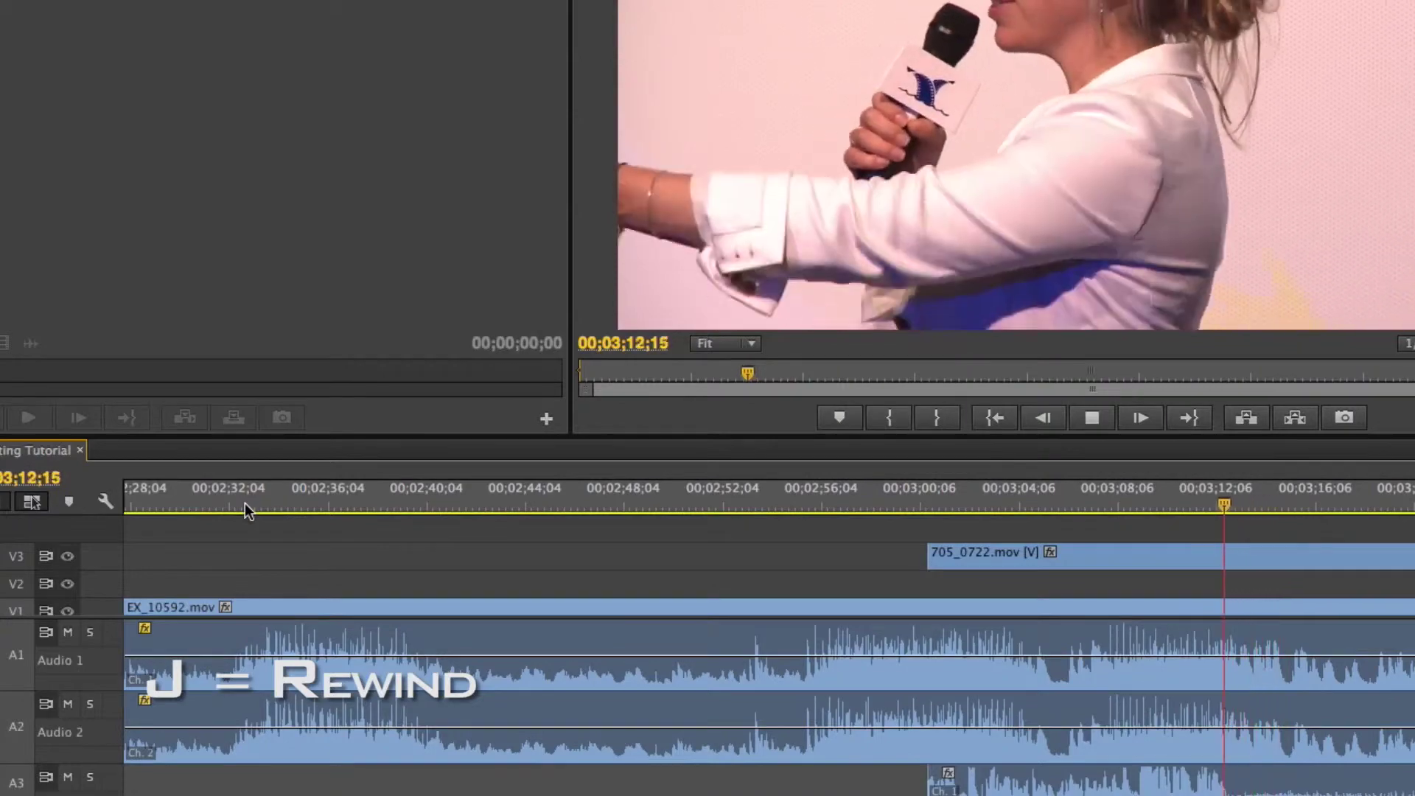
pyautogui.press('k')
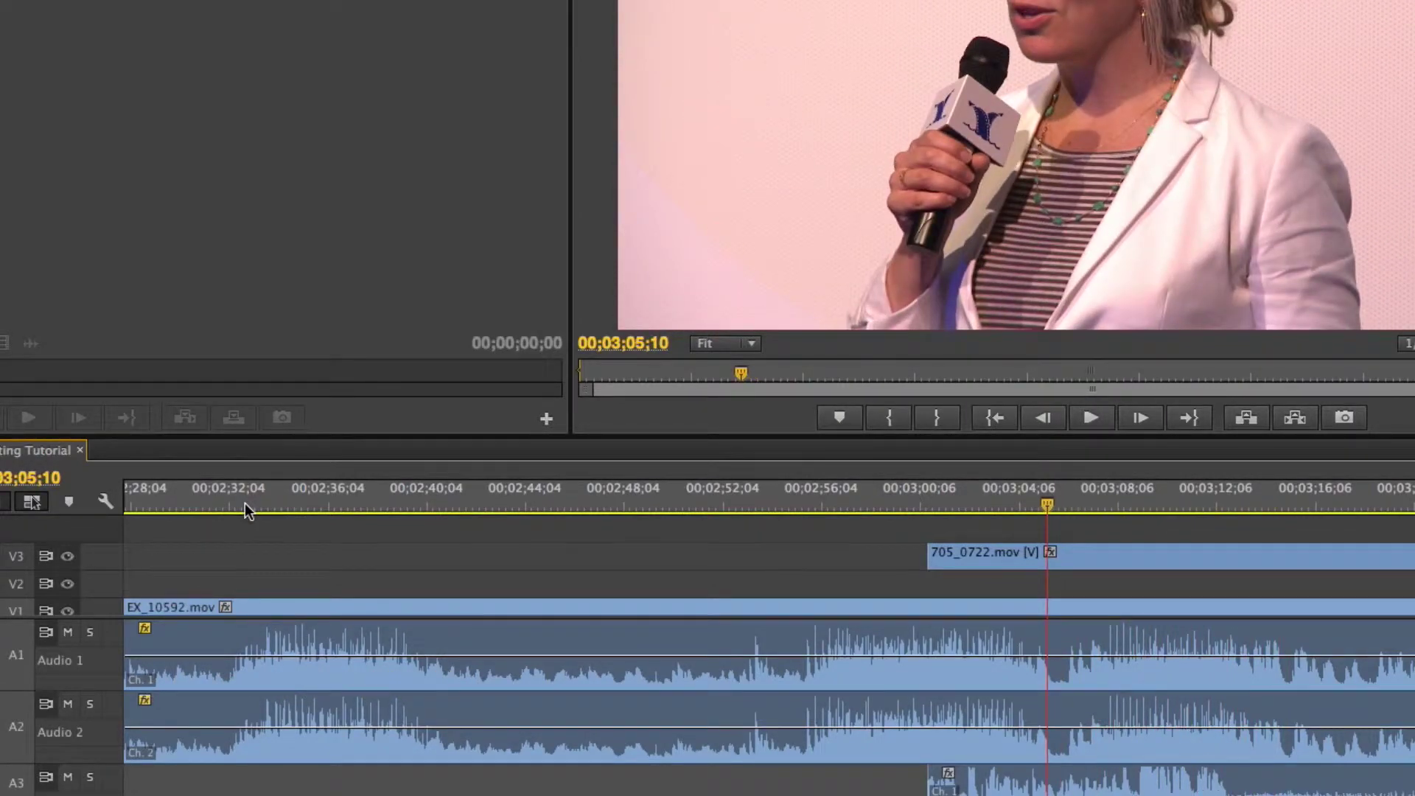
pyautogui.press('l')
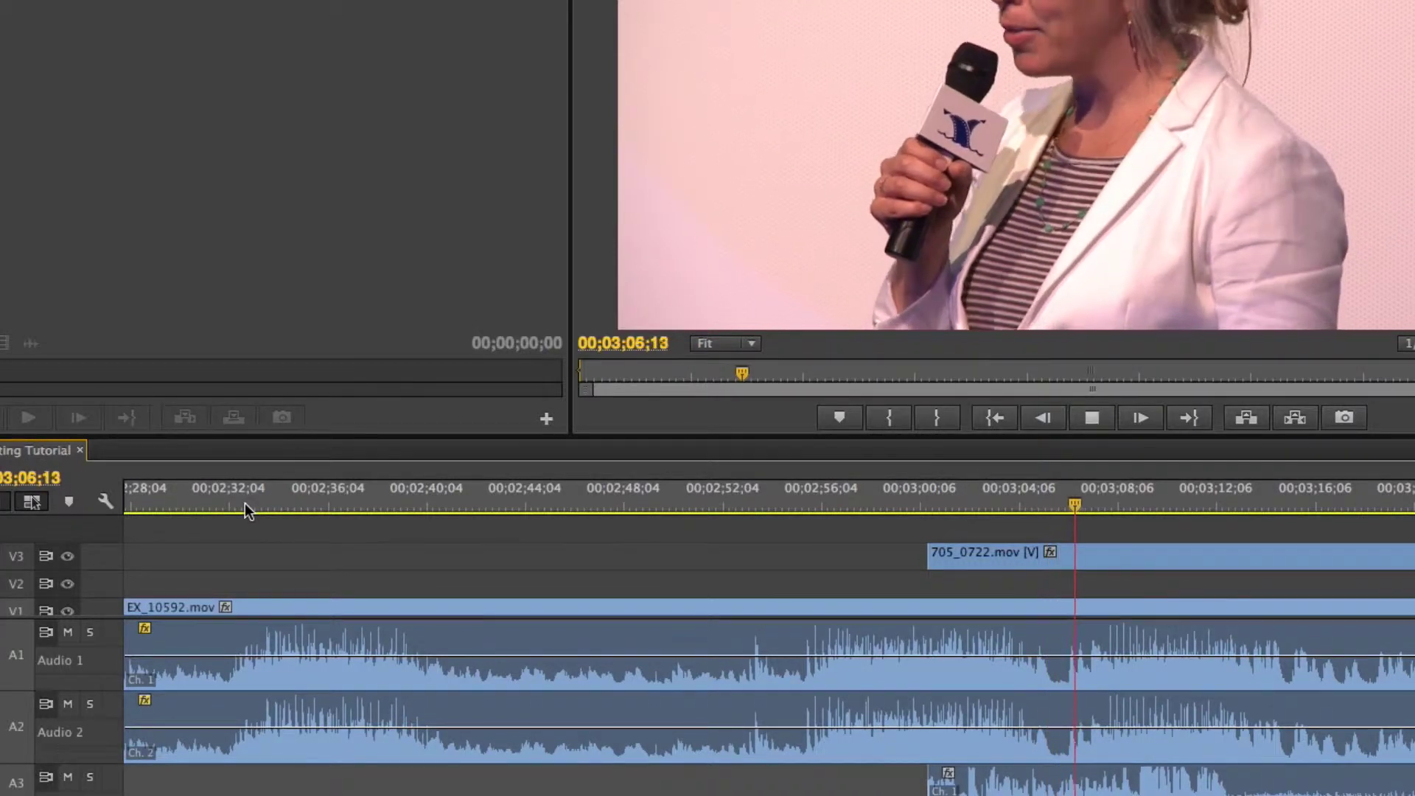
pyautogui.press('k')
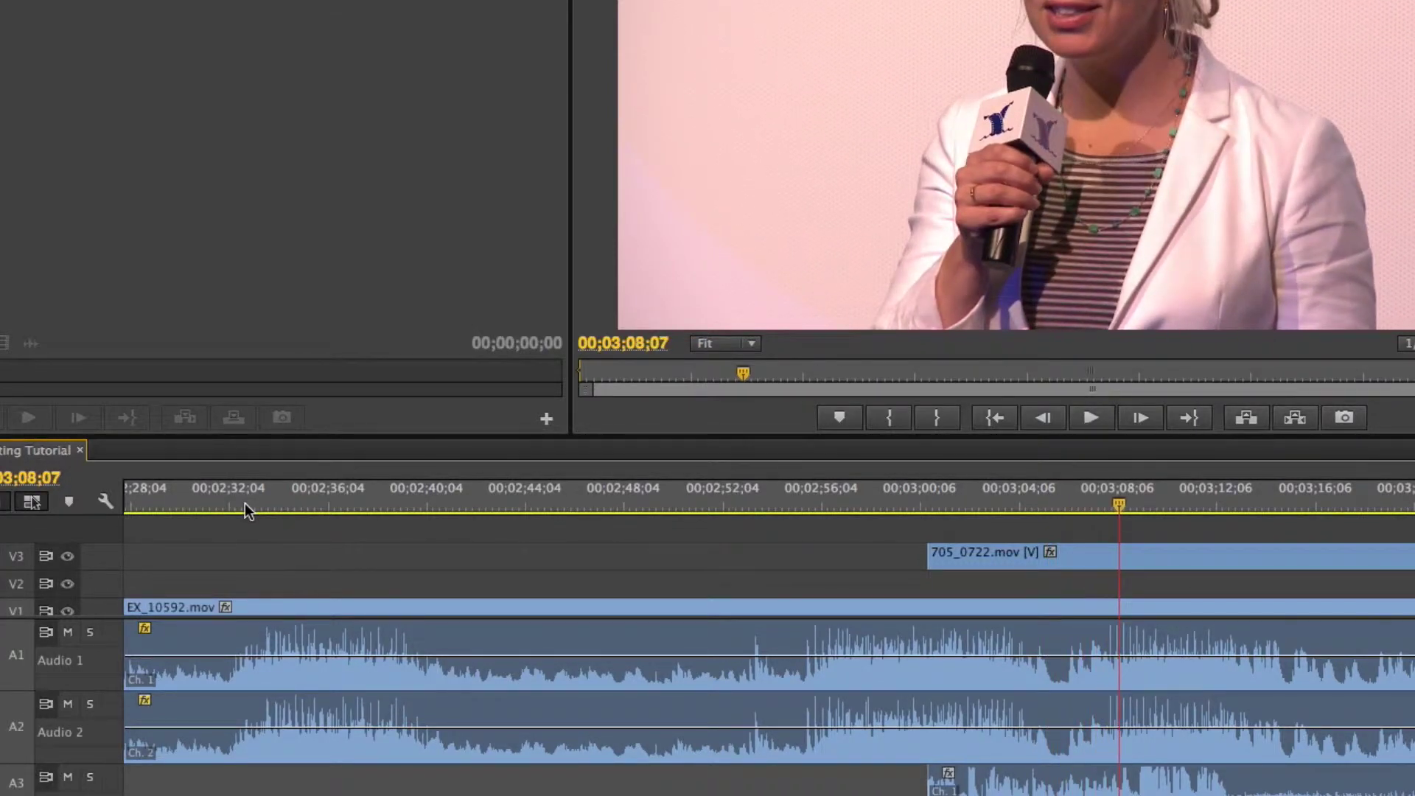
pyautogui.press('-')
pyautogui.press('-')
pyautogui.press('-')
pyautogui.press('-')
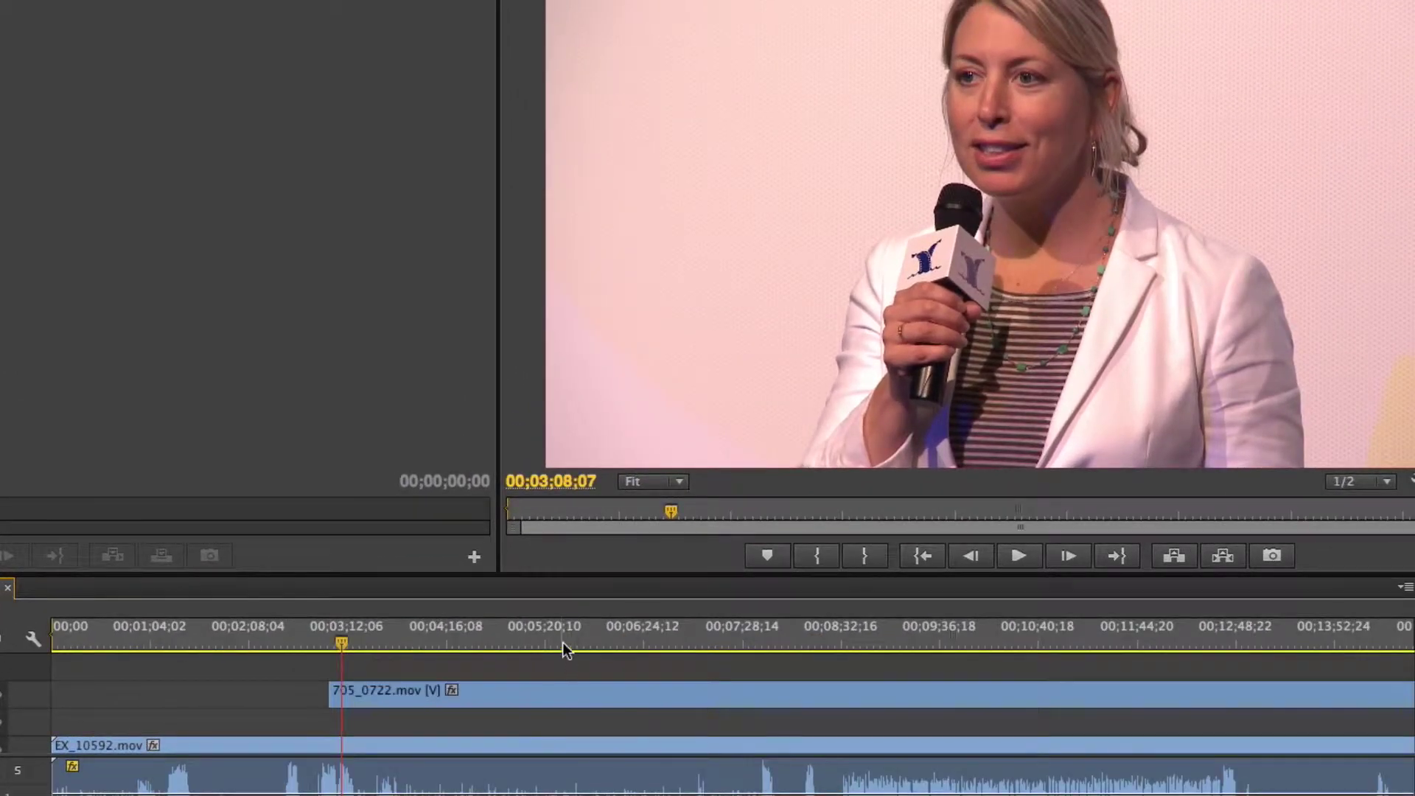
# Trim the start of 705_0722.mov on V3 later near five minutes, previewing the frame.
pyautogui.moveTo(563, 649); pyautogui.dragTo(515, 655)
pyautogui.click(347, 693)
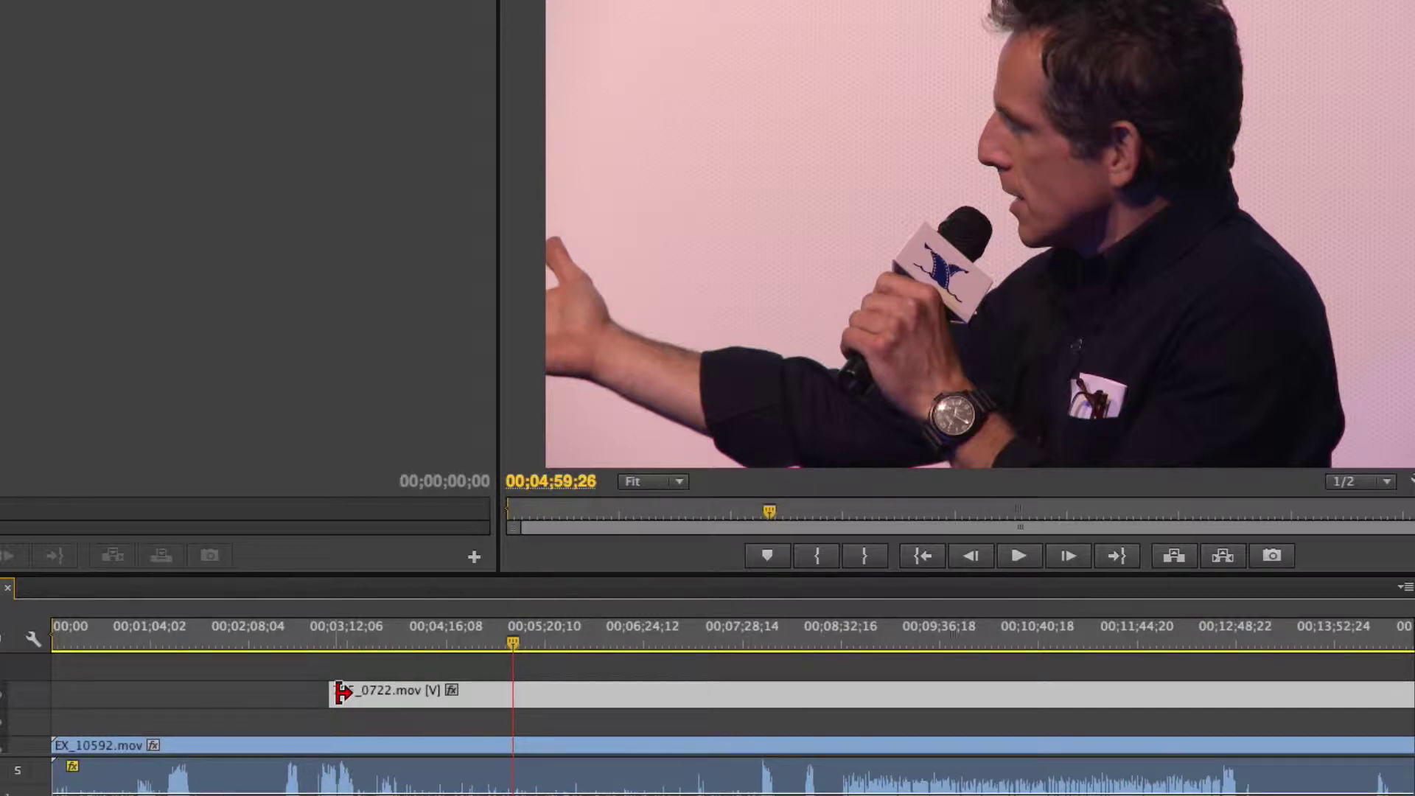
pyautogui.moveTo(338, 692); pyautogui.dragTo(513, 701)
pyautogui.press('-')
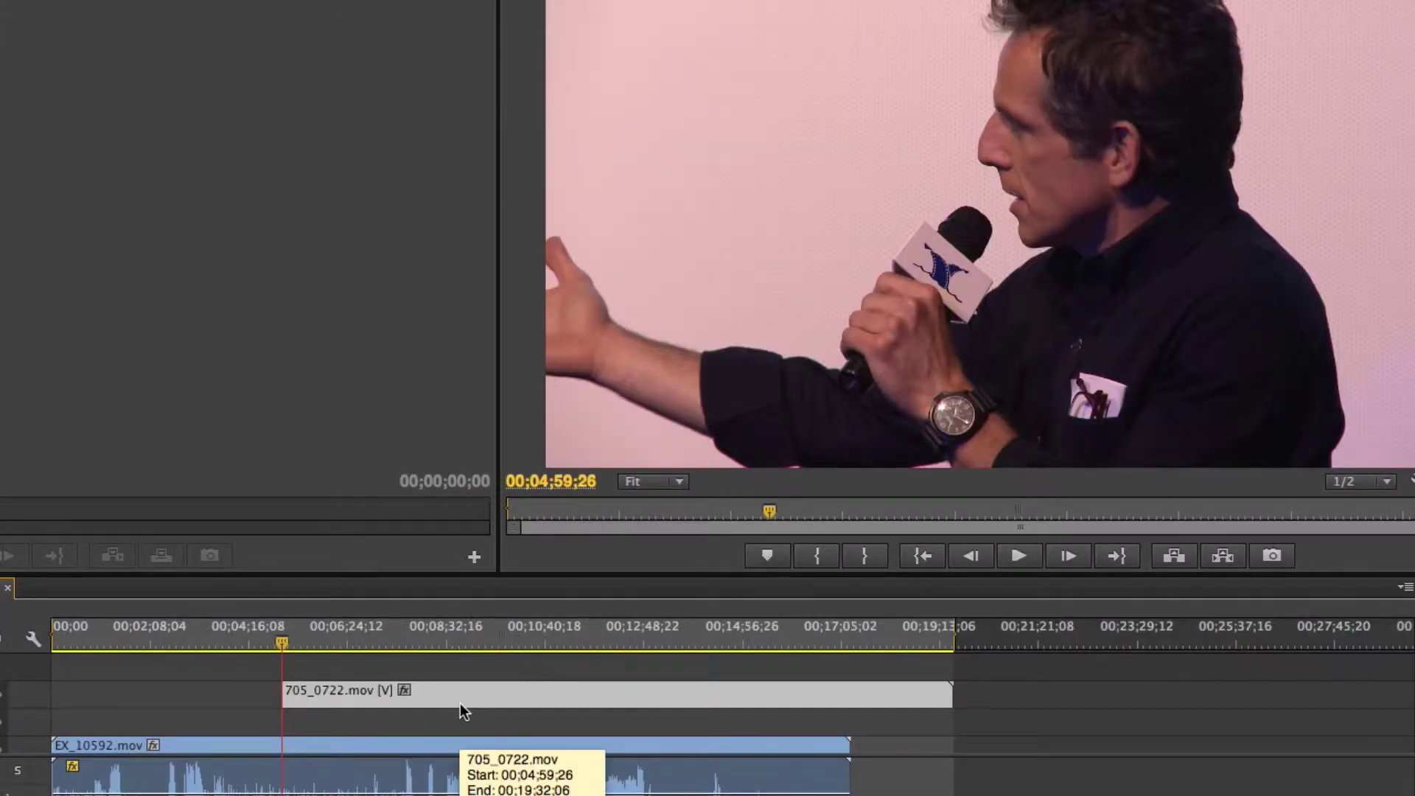
pyautogui.moveTo(296, 691)
pyautogui.mouseDown()
pyautogui.moveTo(189, 688)
pyautogui.moveTo(293, 698)
pyautogui.mouseUp()
pyautogui.press('=')
pyautogui.press('=')
pyautogui.press('=')
pyautogui.press('=')
pyautogui.press('=')
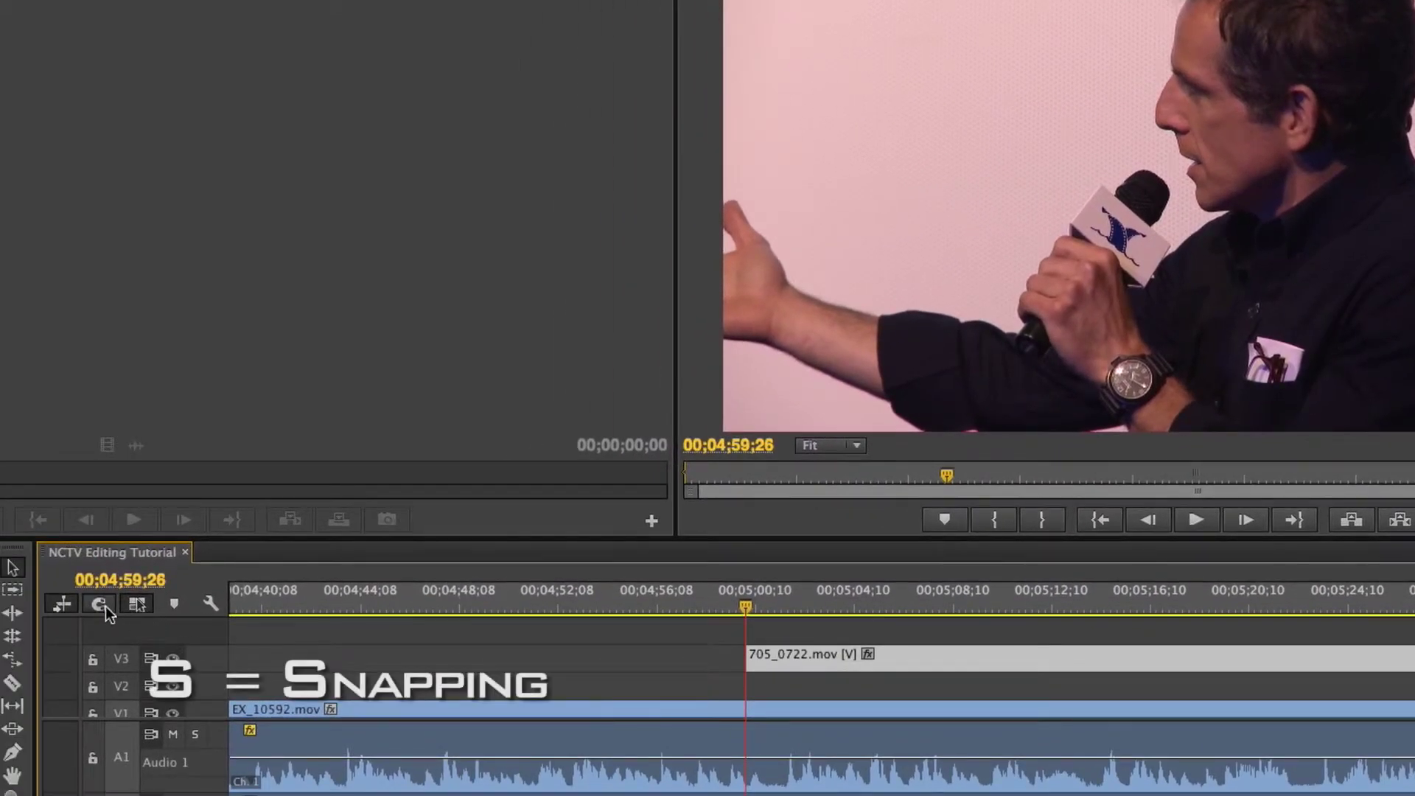
# With snapping off, fine-trim the clip's start a few frames later to about 00;05;00;16.
pyautogui.click(101, 604)
pyautogui.moveTo(744, 667)
pyautogui.mouseDown()
pyautogui.moveTo(372, 666)
pyautogui.moveTo(743, 672)
pyautogui.mouseUp()
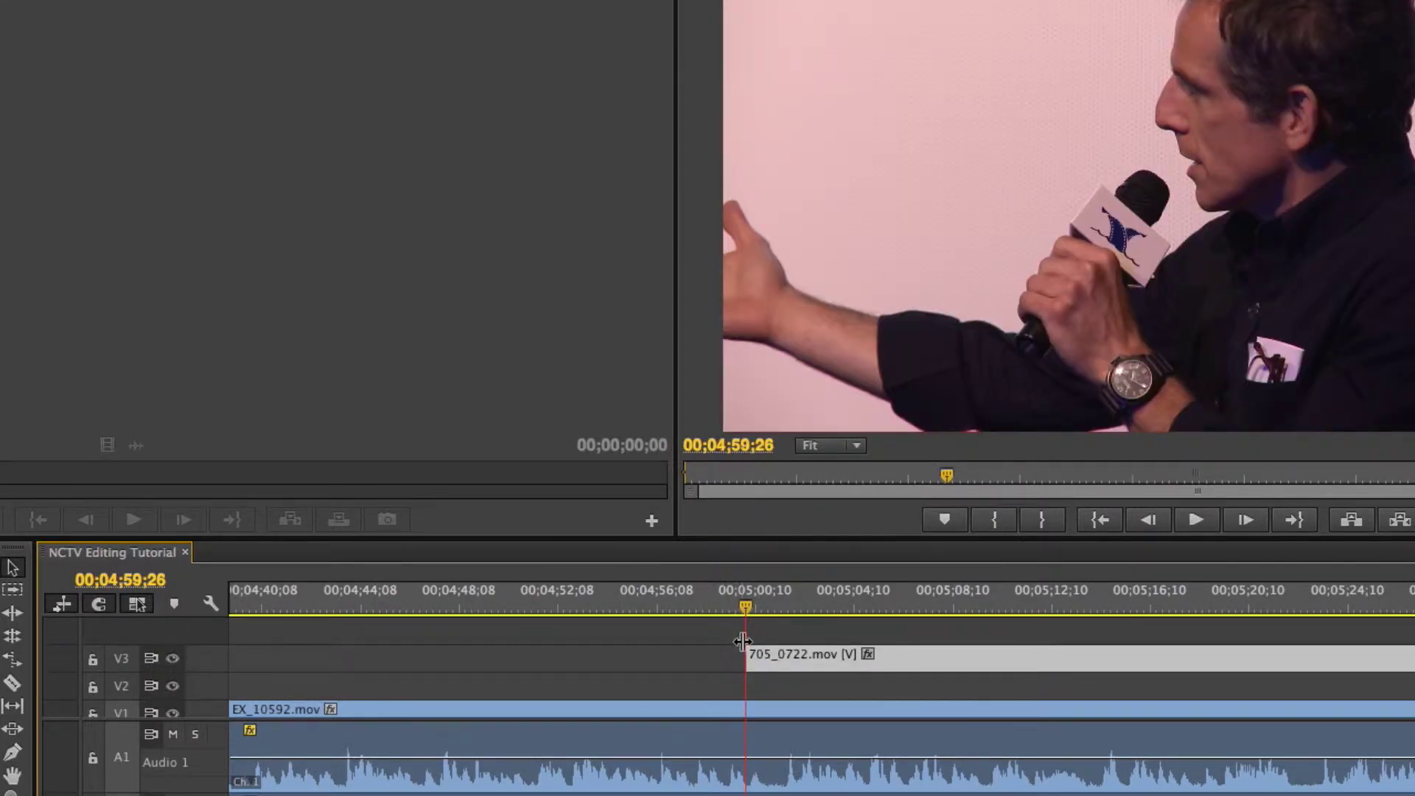
pyautogui.click(98, 603)
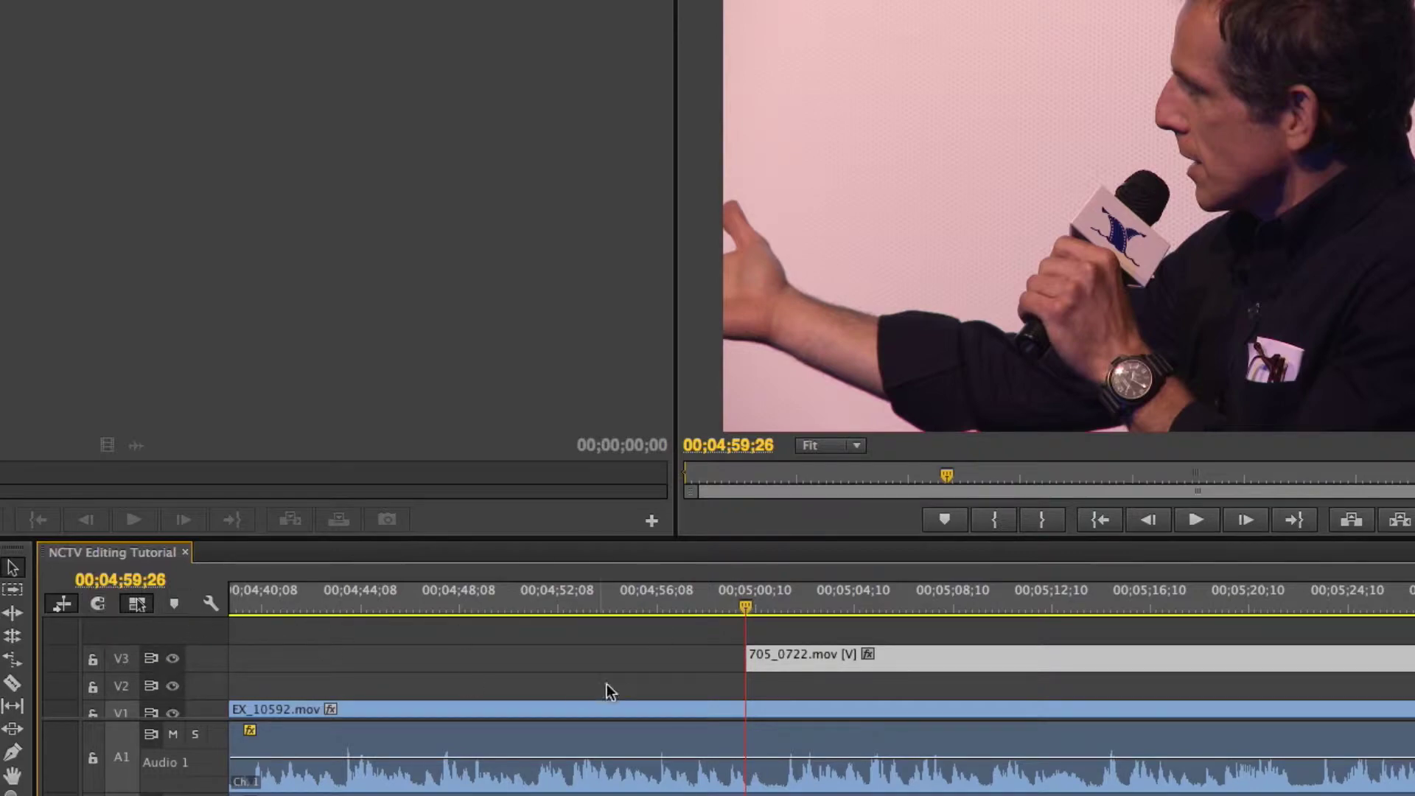
pyautogui.moveTo(728, 651); pyautogui.dragTo(760, 669)
pyautogui.press('-')
pyautogui.press('-')
pyautogui.press('-')
pyautogui.press('-')
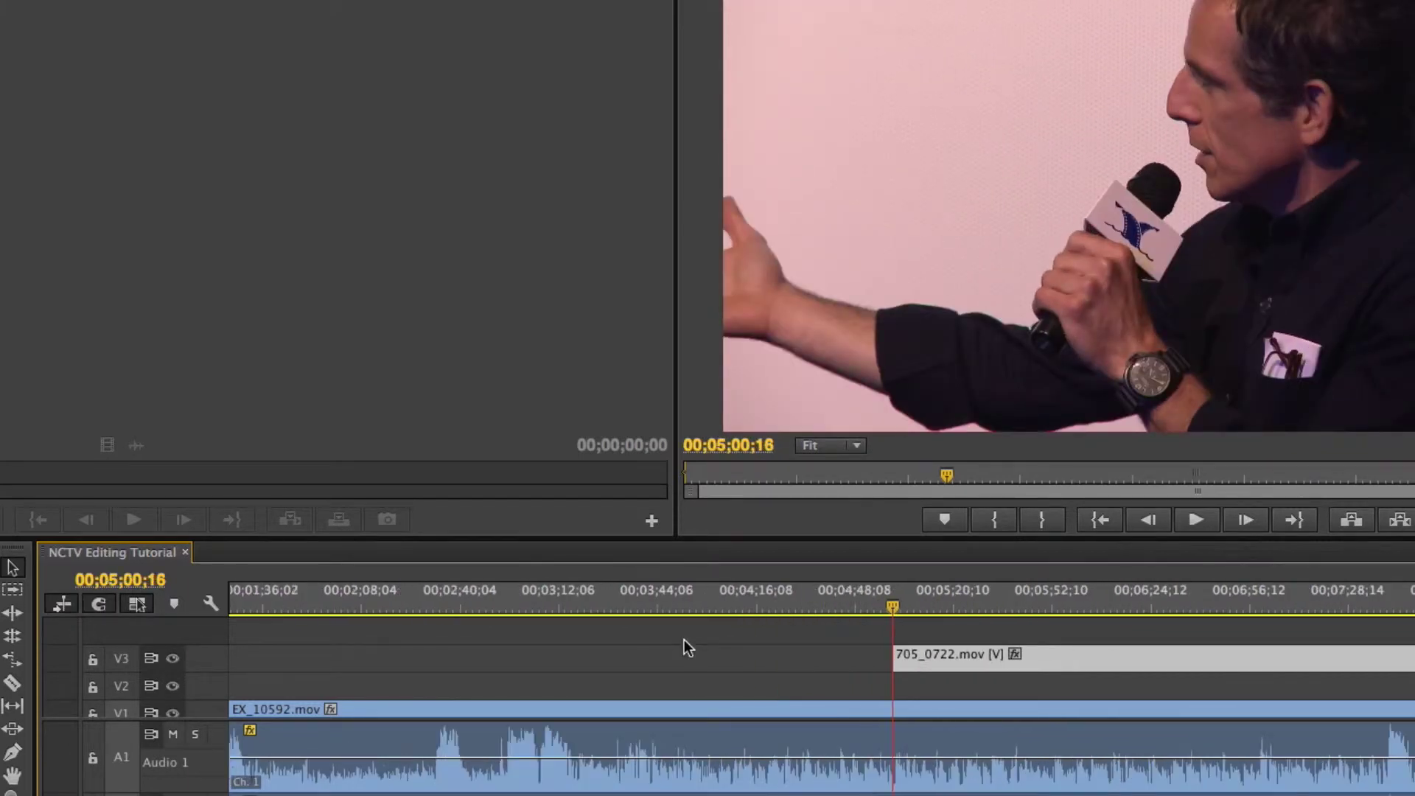
# Extend the V3 clip's start earlier, cut it at the playhead, then delete and restore the left piece.
pyautogui.press('-')
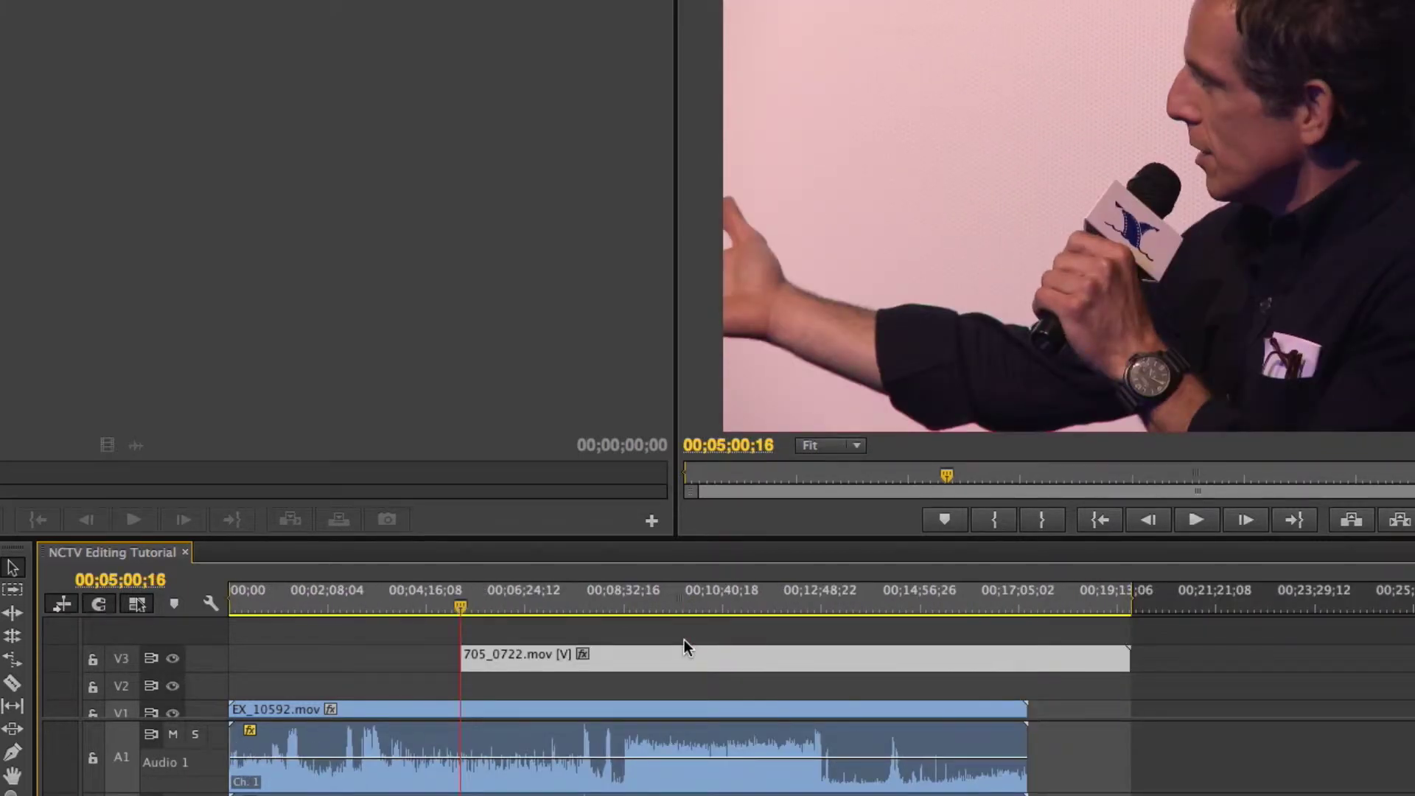
pyautogui.moveTo(452, 659); pyautogui.dragTo(360, 658)
pyautogui.press('c')
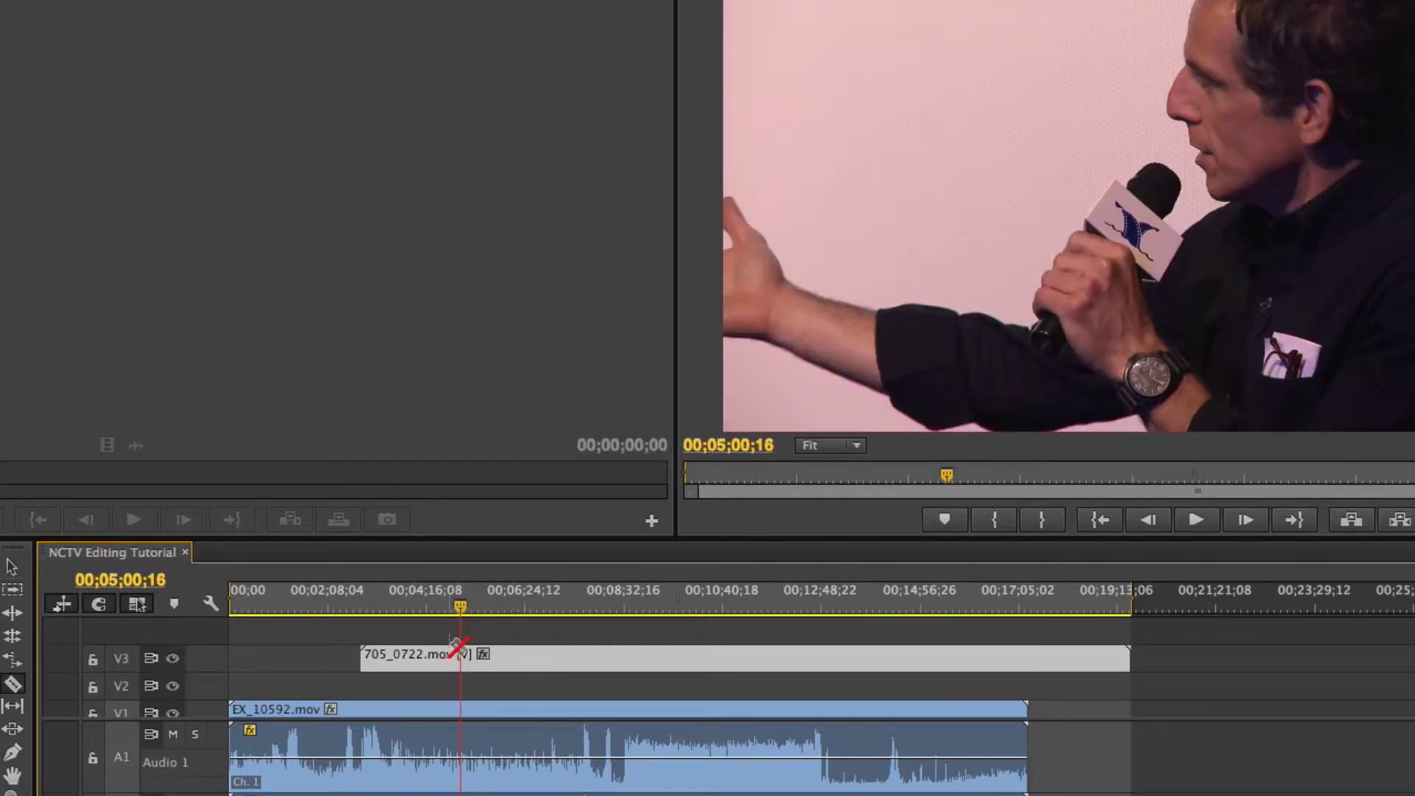
pyautogui.click(459, 655)
pyautogui.press('v')
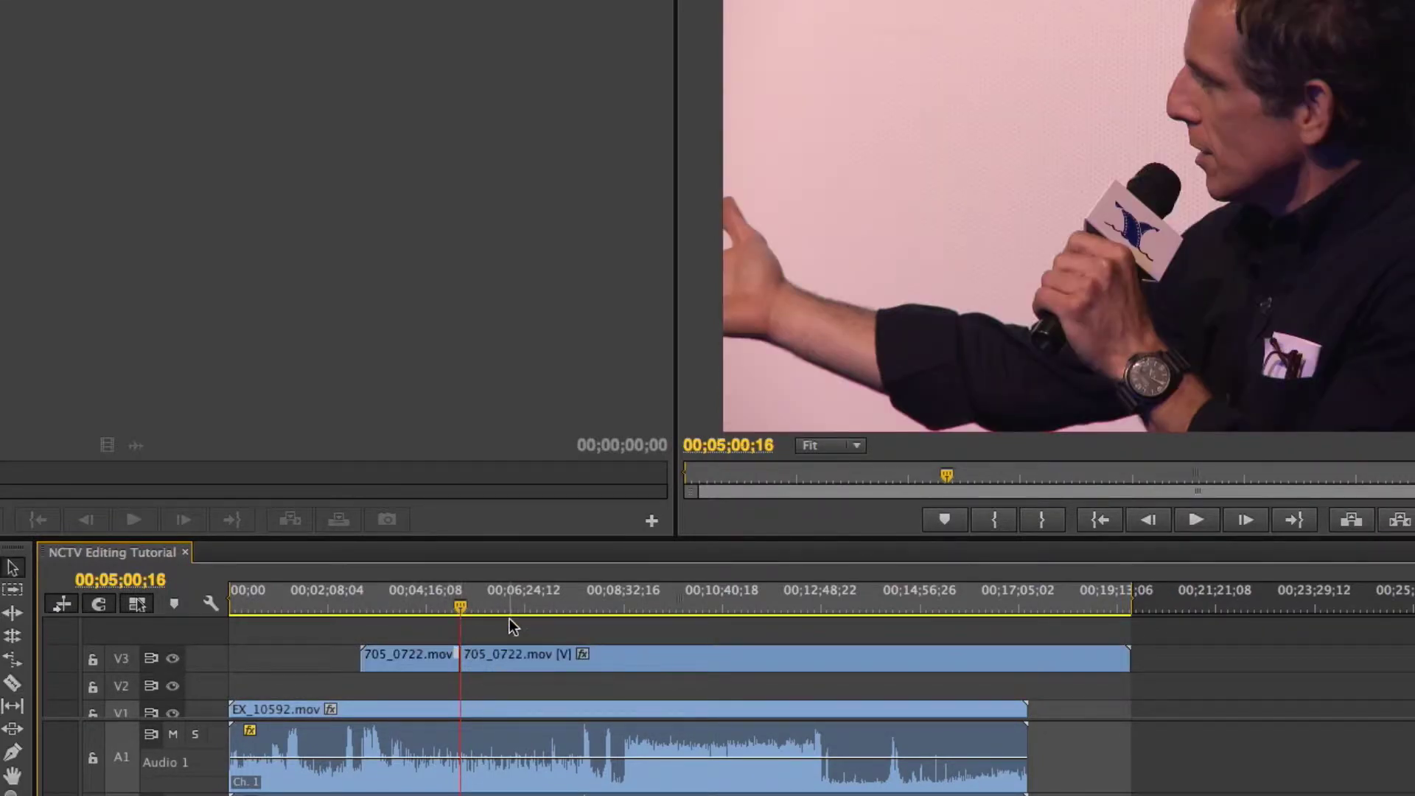
pyautogui.moveTo(513, 610); pyautogui.dragTo(523, 606)
pyautogui.click(405, 658)
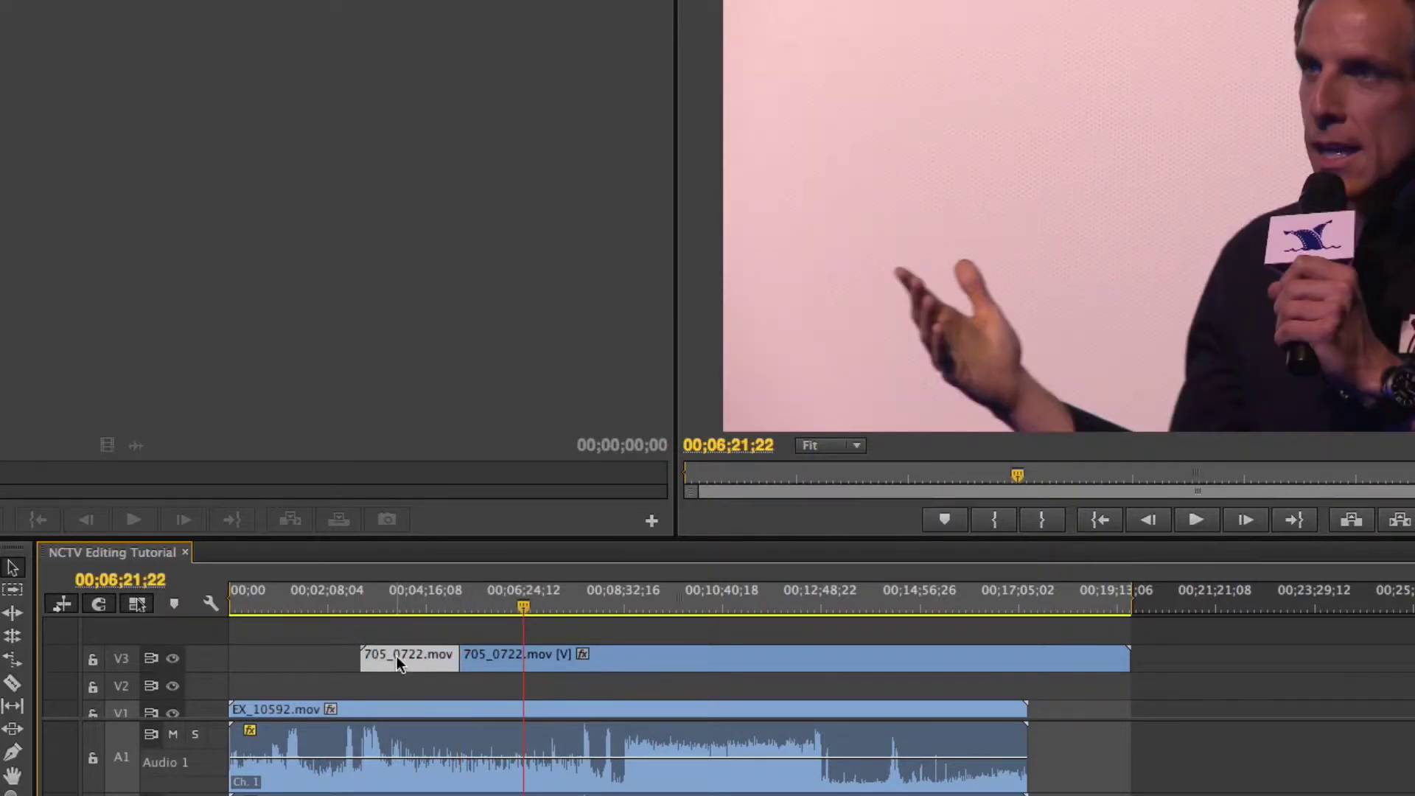
pyautogui.press('Delete')
pyautogui.hotkey('ctrl', 'z')
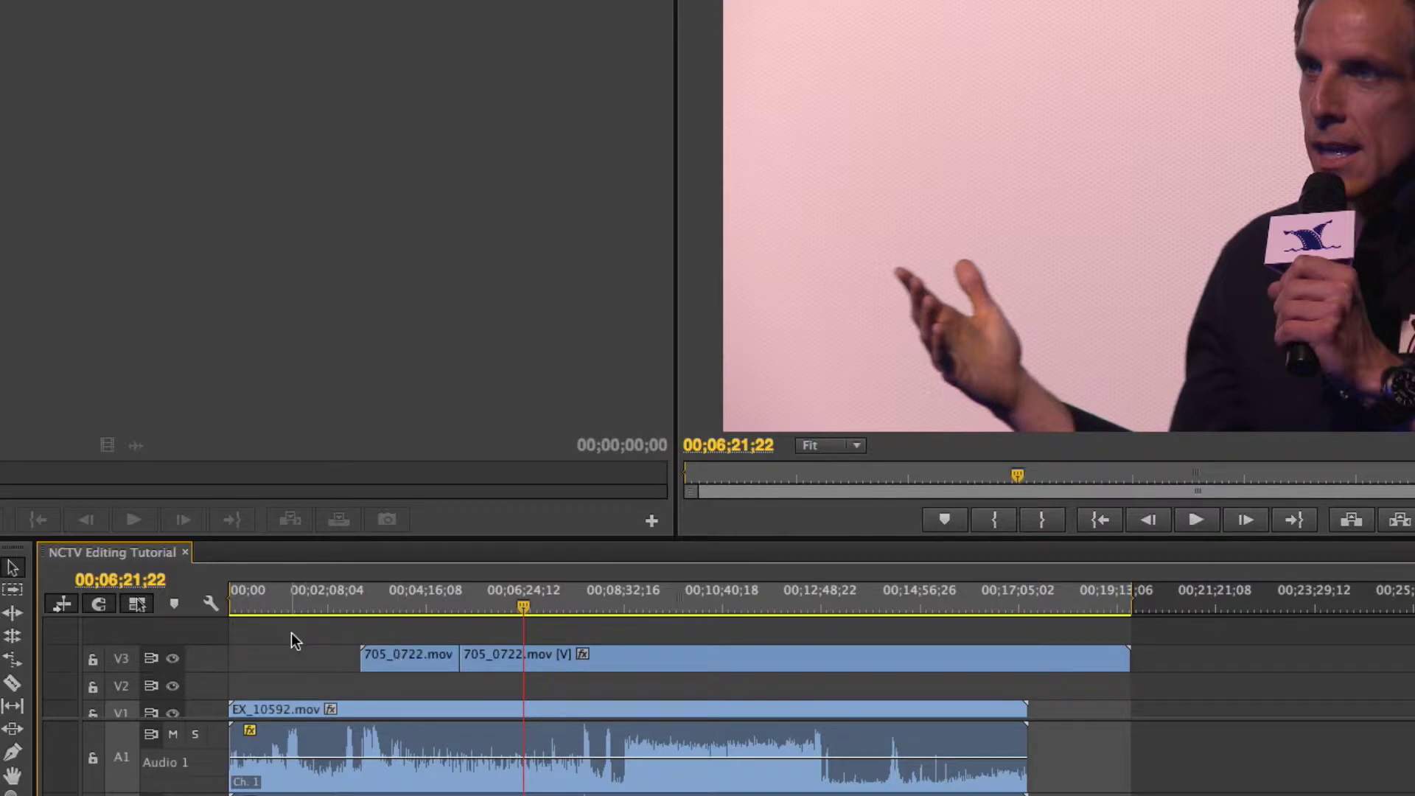
# Marquee-select the clips across all tracks, delete them, and undo the deletion.
pyautogui.moveTo(292, 633); pyautogui.dragTo(748, 743)
pyautogui.press('Delete')
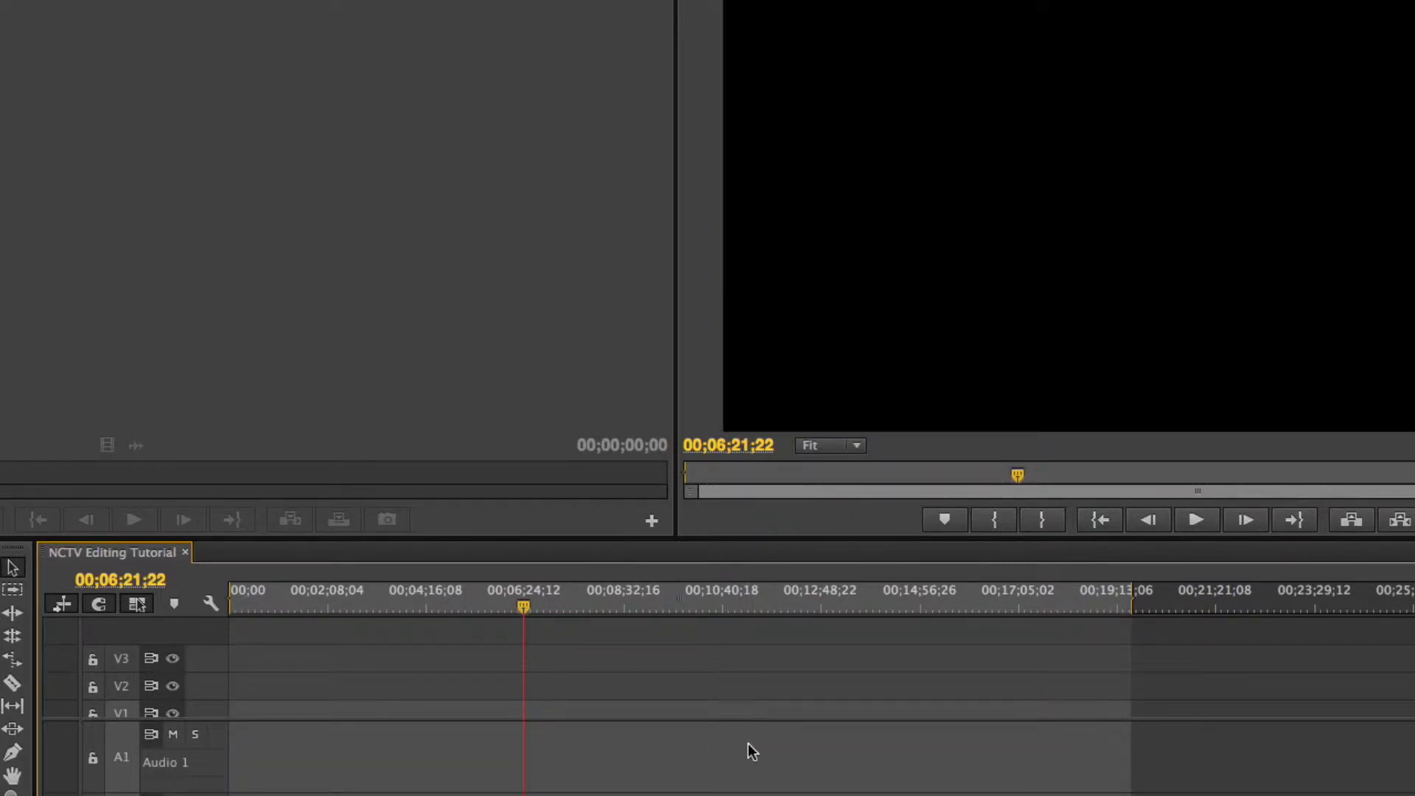
pyautogui.hotkey('ctrl', 'z')
pyautogui.click(288, 632)
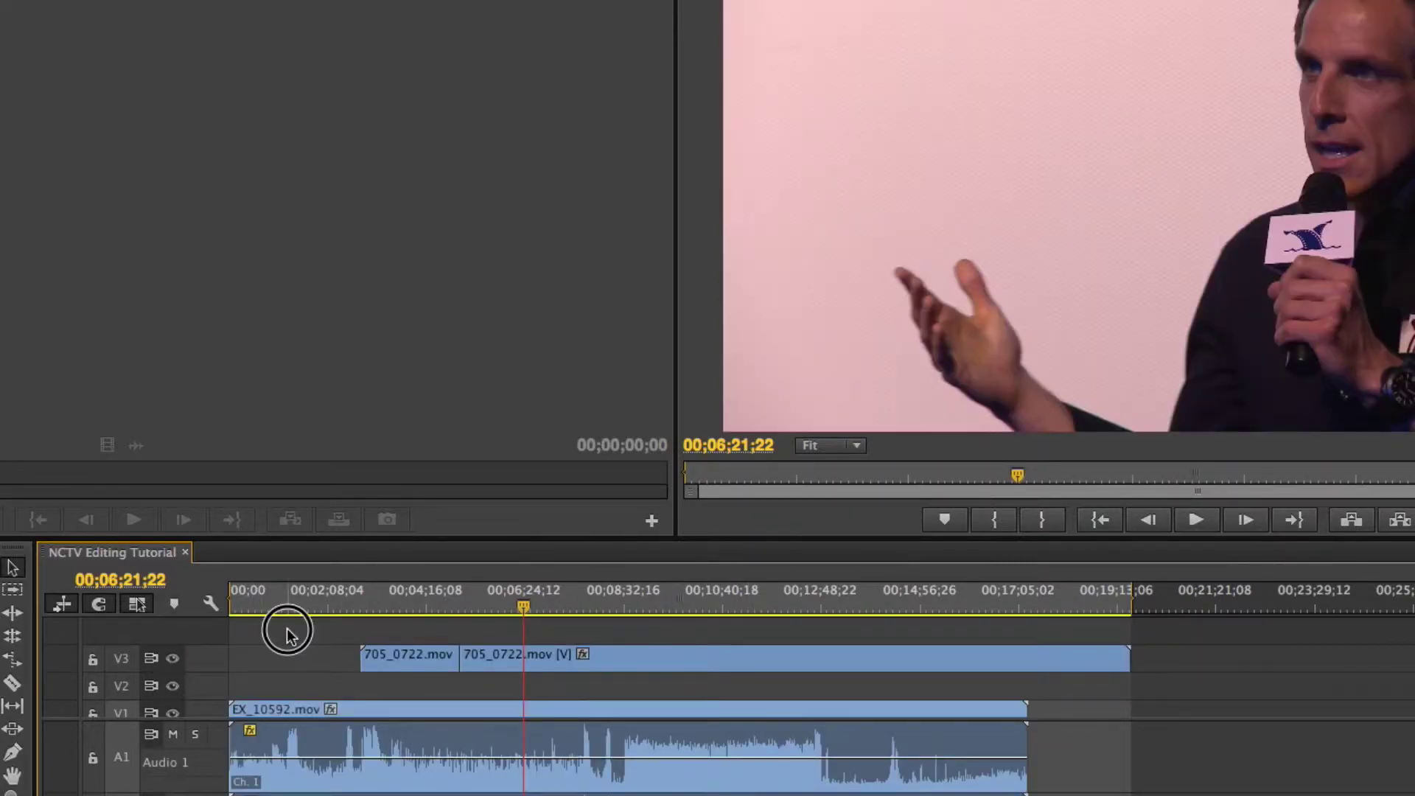
# Drag the V3, V1 and A1 clips later together, then select every clip in the sequence.
pyautogui.moveTo(287, 632)
pyautogui.mouseDown()
pyautogui.moveTo(743, 792)
pyautogui.moveTo(302, 655)
pyautogui.mouseUp()
pyautogui.moveTo(329, 750); pyautogui.dragTo(647, 751)
pyautogui.scroll(-1, 484, 672)
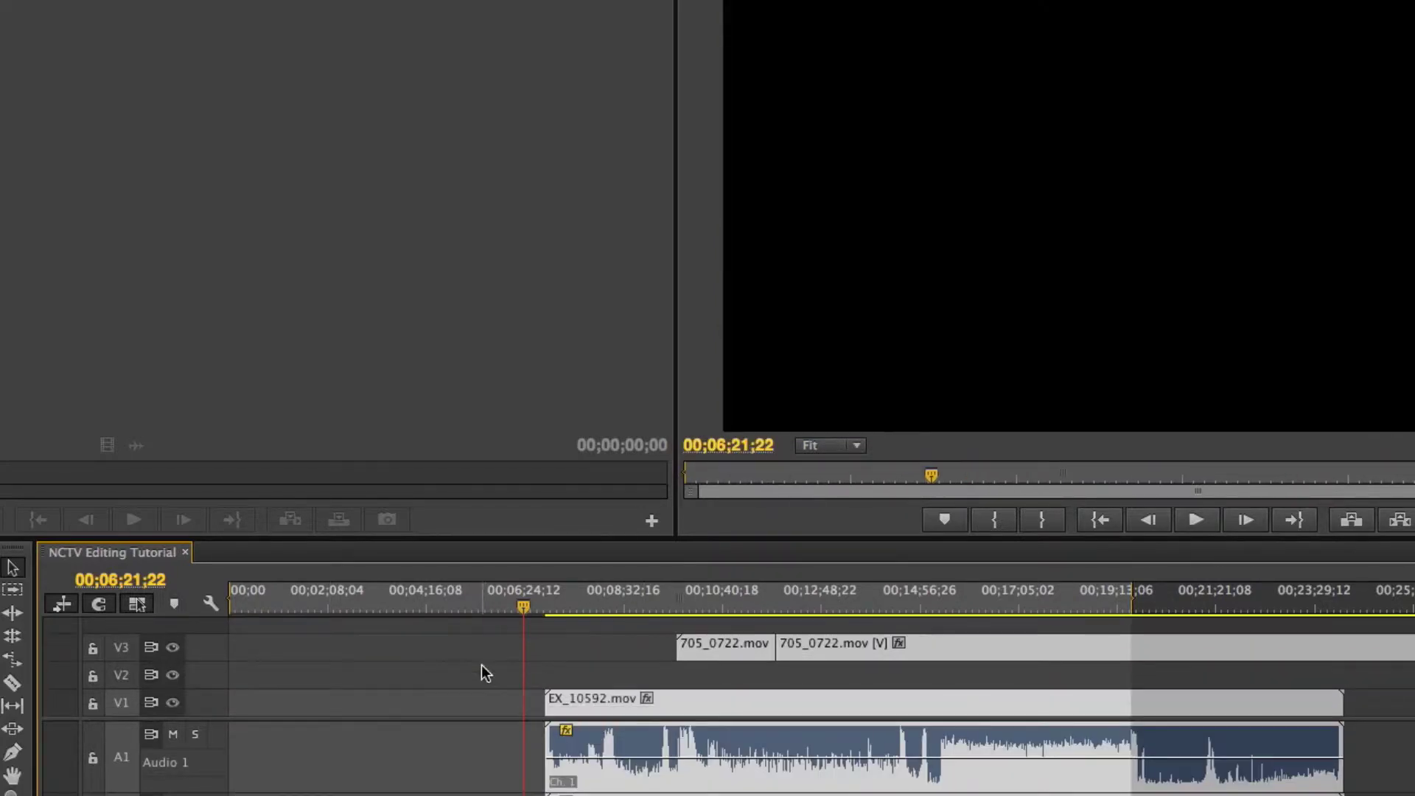
pyautogui.hotkey('ctrl', 'a')
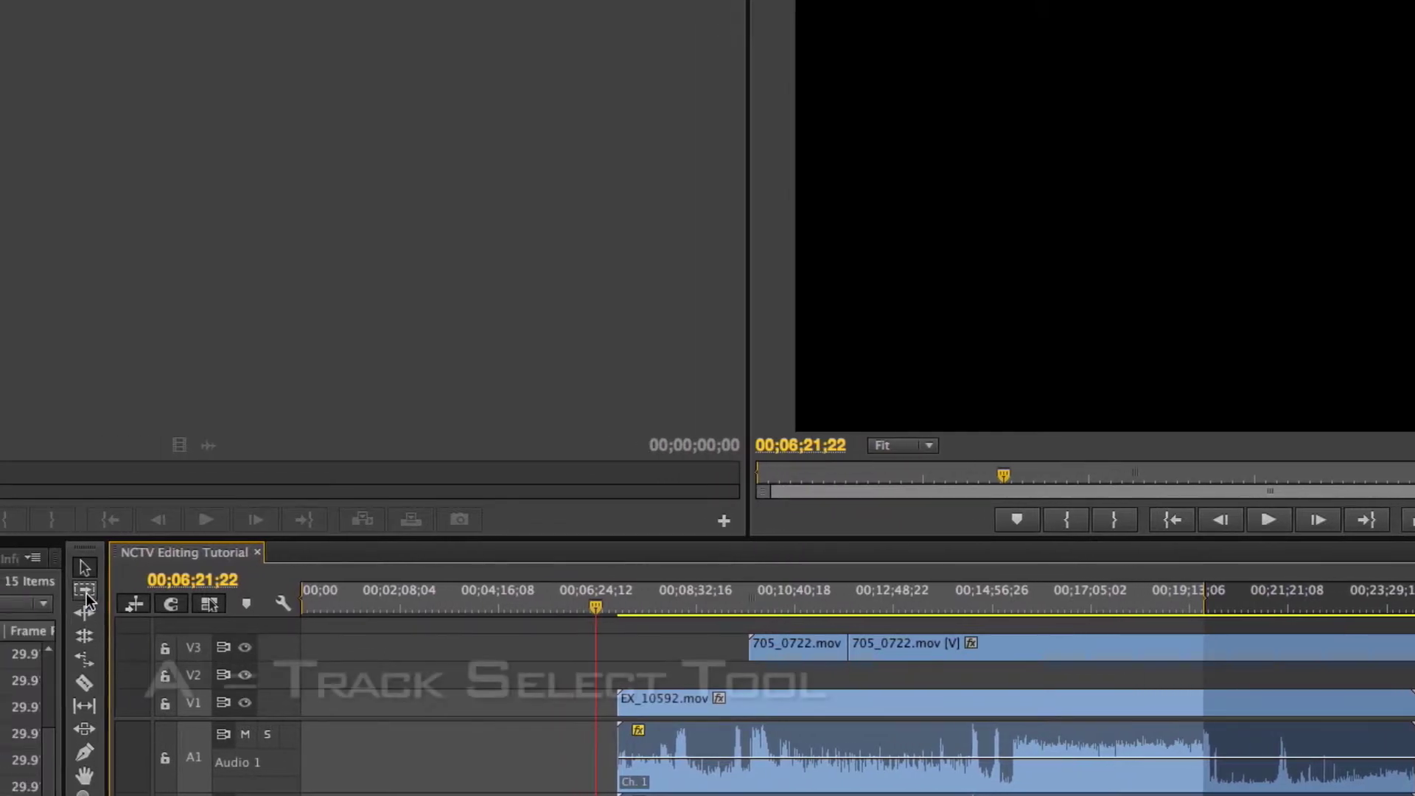
# With Track Select Forward, select EX_10592.mov and every clip after it and move them to the sequence start.
pyautogui.click(85, 590)
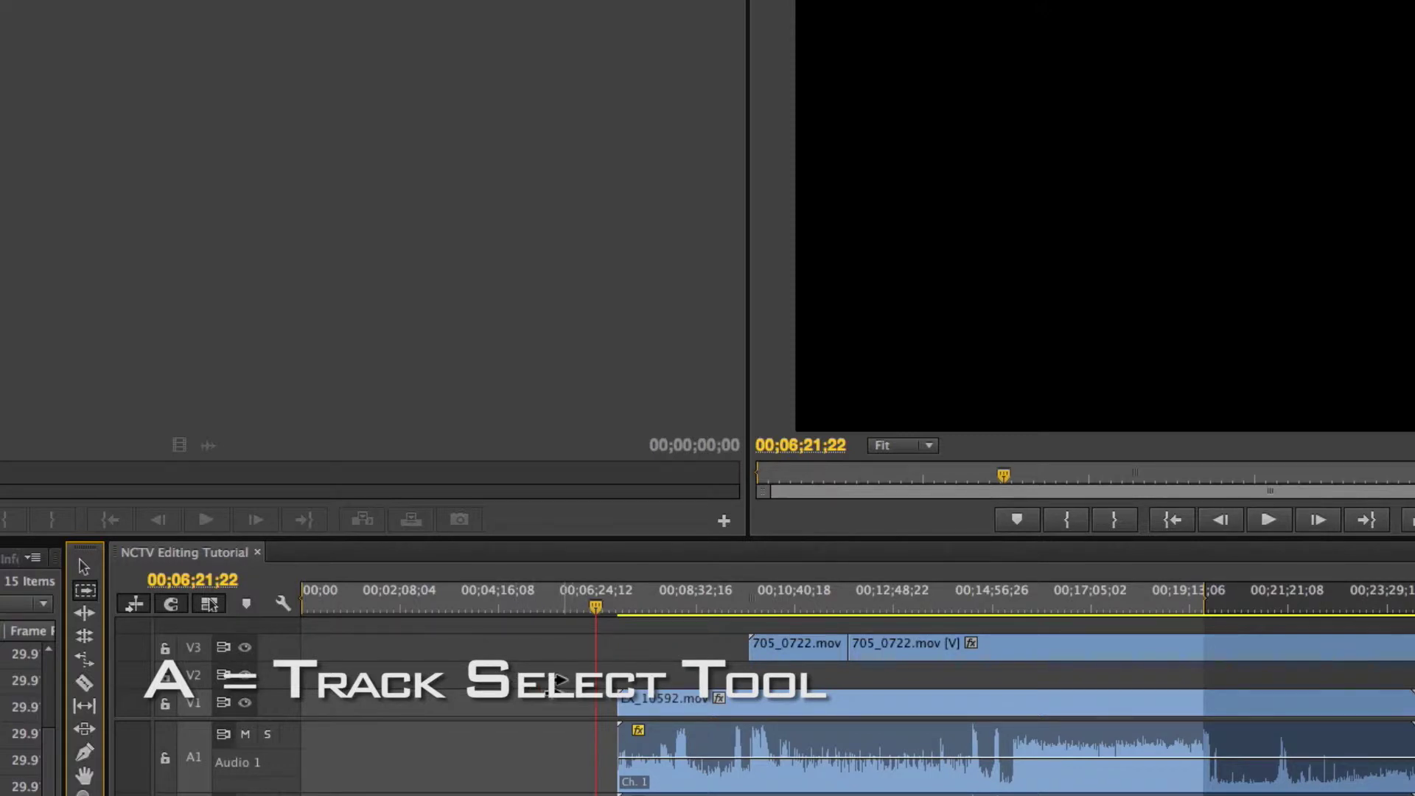
pyautogui.click(561, 684)
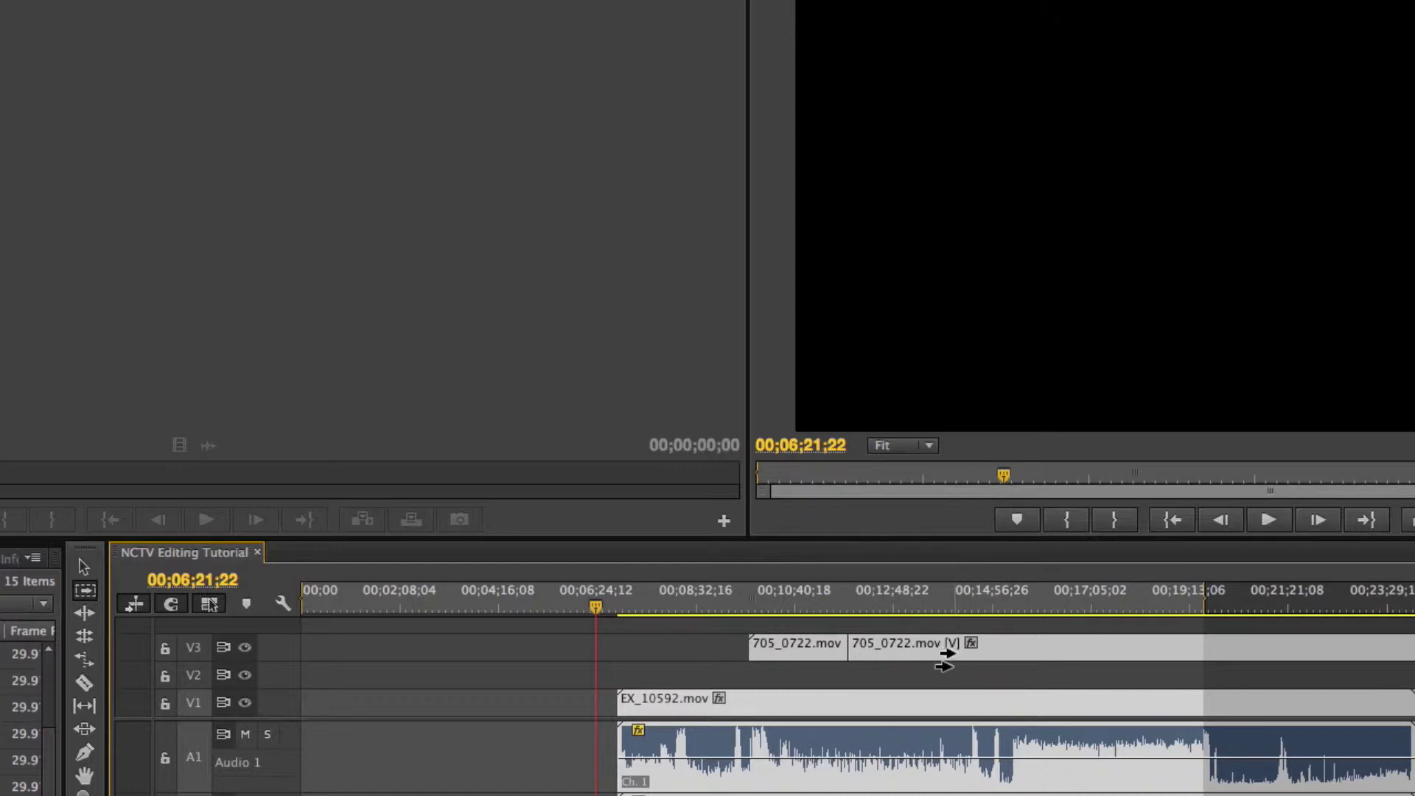
pyautogui.click(965, 658)
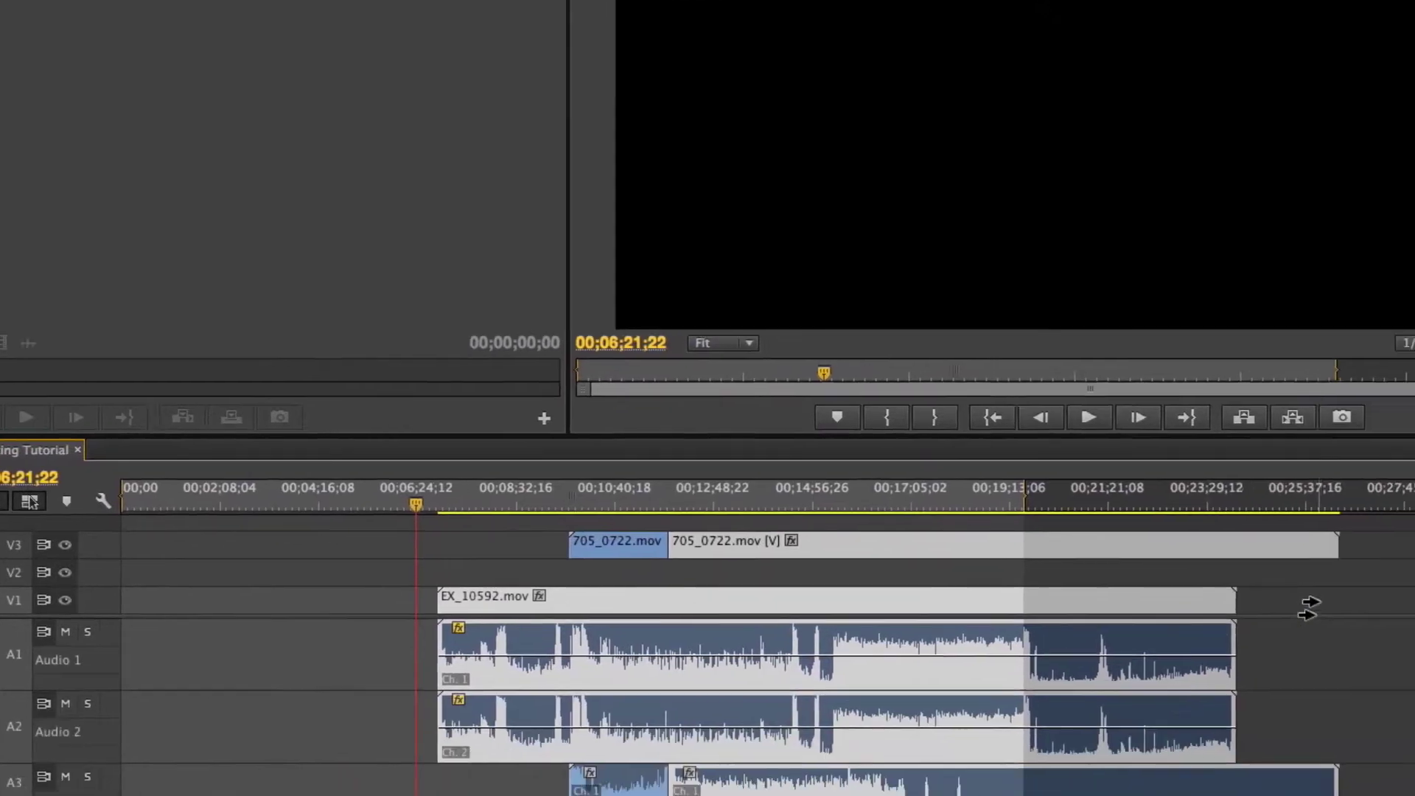
pyautogui.click(1414, 694)
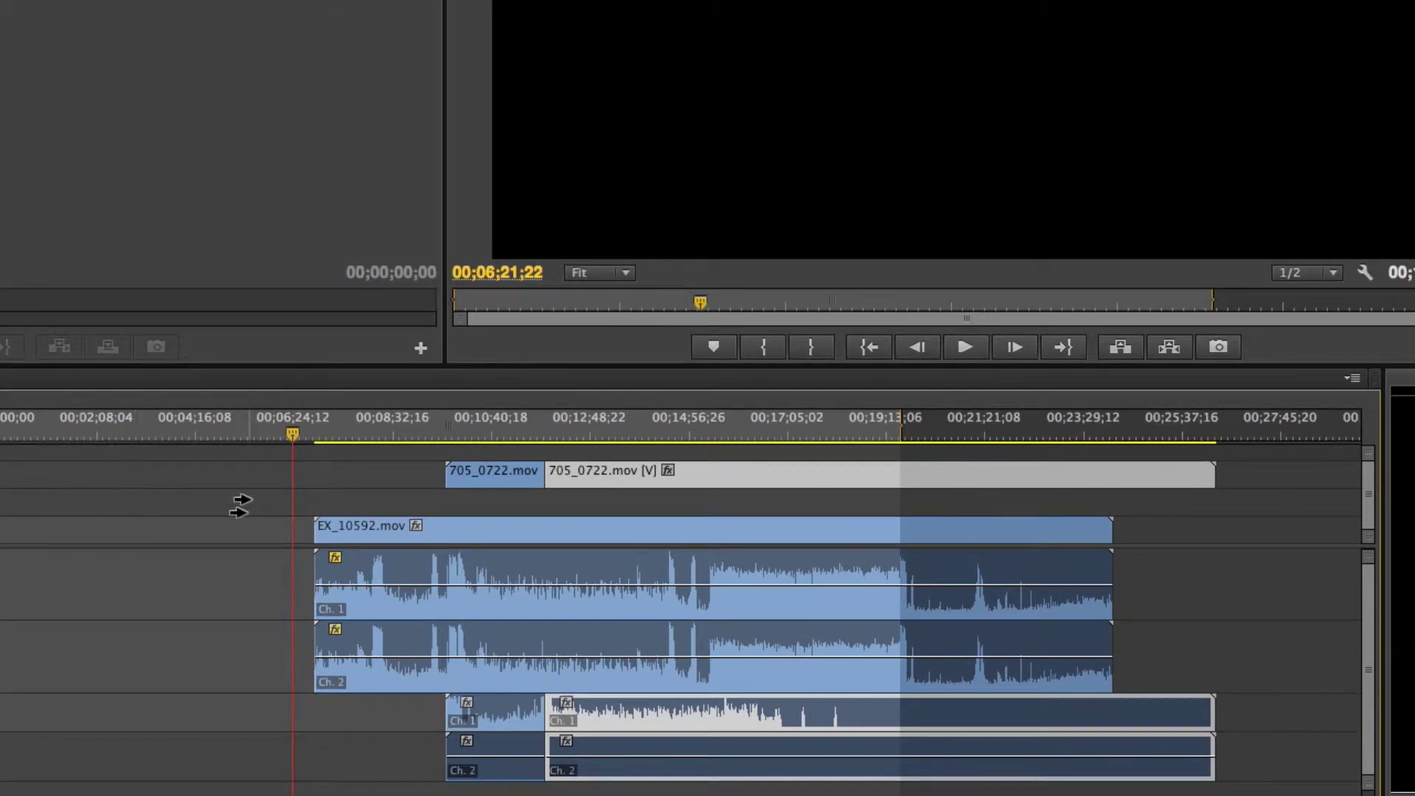
pyautogui.click(184, 536)
pyautogui.moveTo(600, 531); pyautogui.dragTo(181, 521)
# Put the playhead at 00;00;00;00 and move EX_10592.mov about 28 seconds later.
pyautogui.click(167, 422)
pyautogui.moveTo(211, 422); pyautogui.dragTo(188, 423)
pyautogui.press('=')
pyautogui.press('=')
pyautogui.press('=')
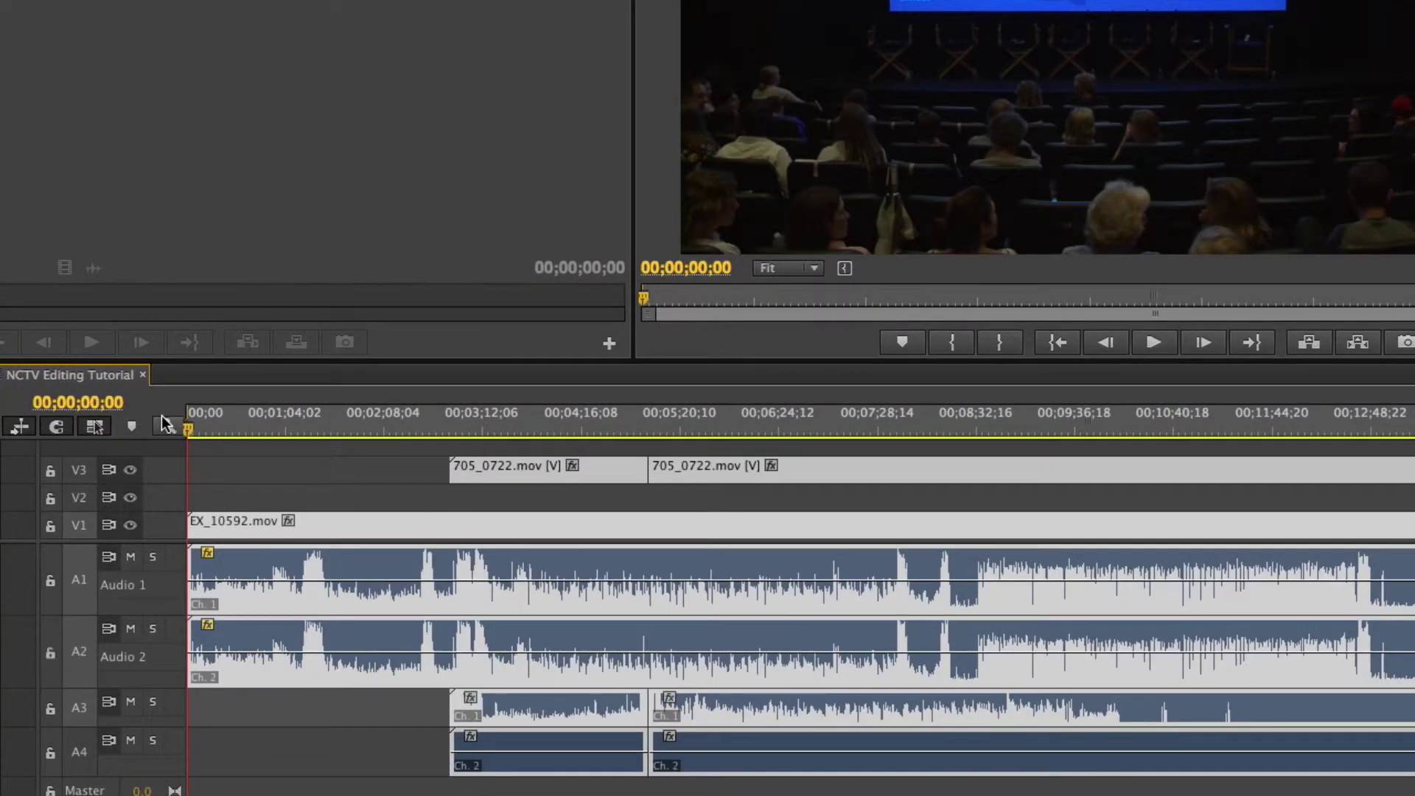
pyautogui.click(283, 483)
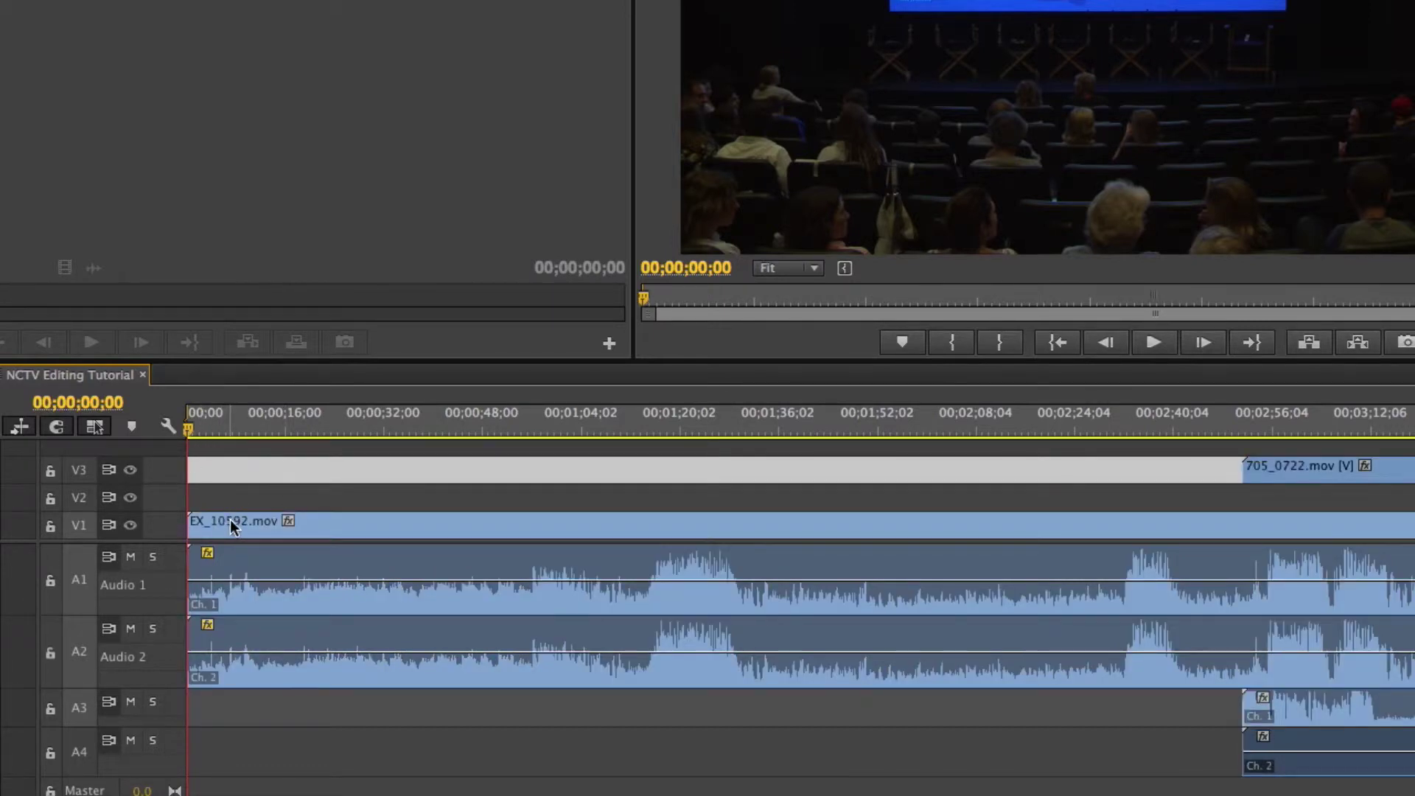
pyautogui.click(311, 524)
pyautogui.moveTo(310, 524); pyautogui.dragTo(483, 527)
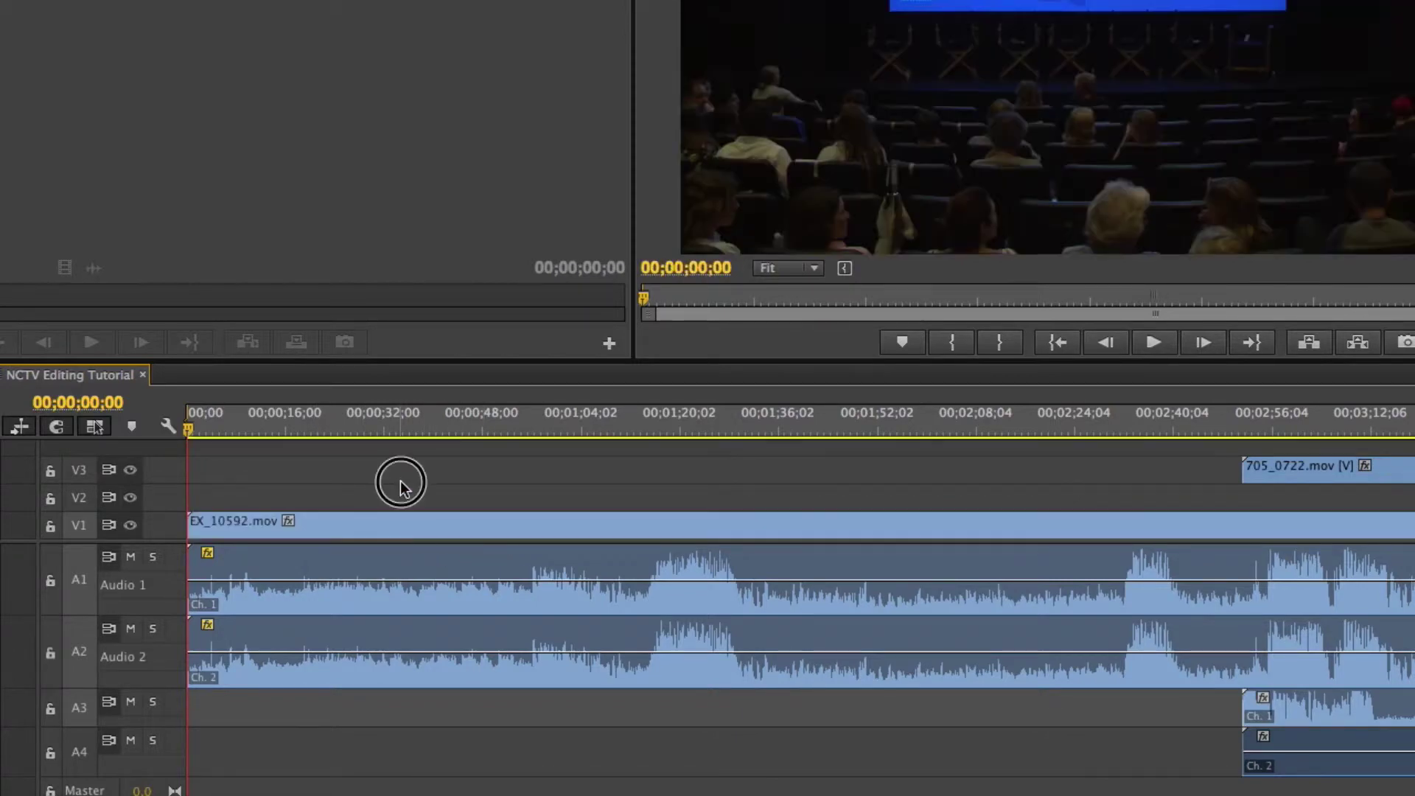
# Move the selected clips about 37 seconds later, then drag EX_10592.mov and its audio back to 00;00.
pyautogui.moveTo(398, 480); pyautogui.dragTo(290, 584)
pyautogui.moveTo(344, 523); pyautogui.dragTo(495, 510)
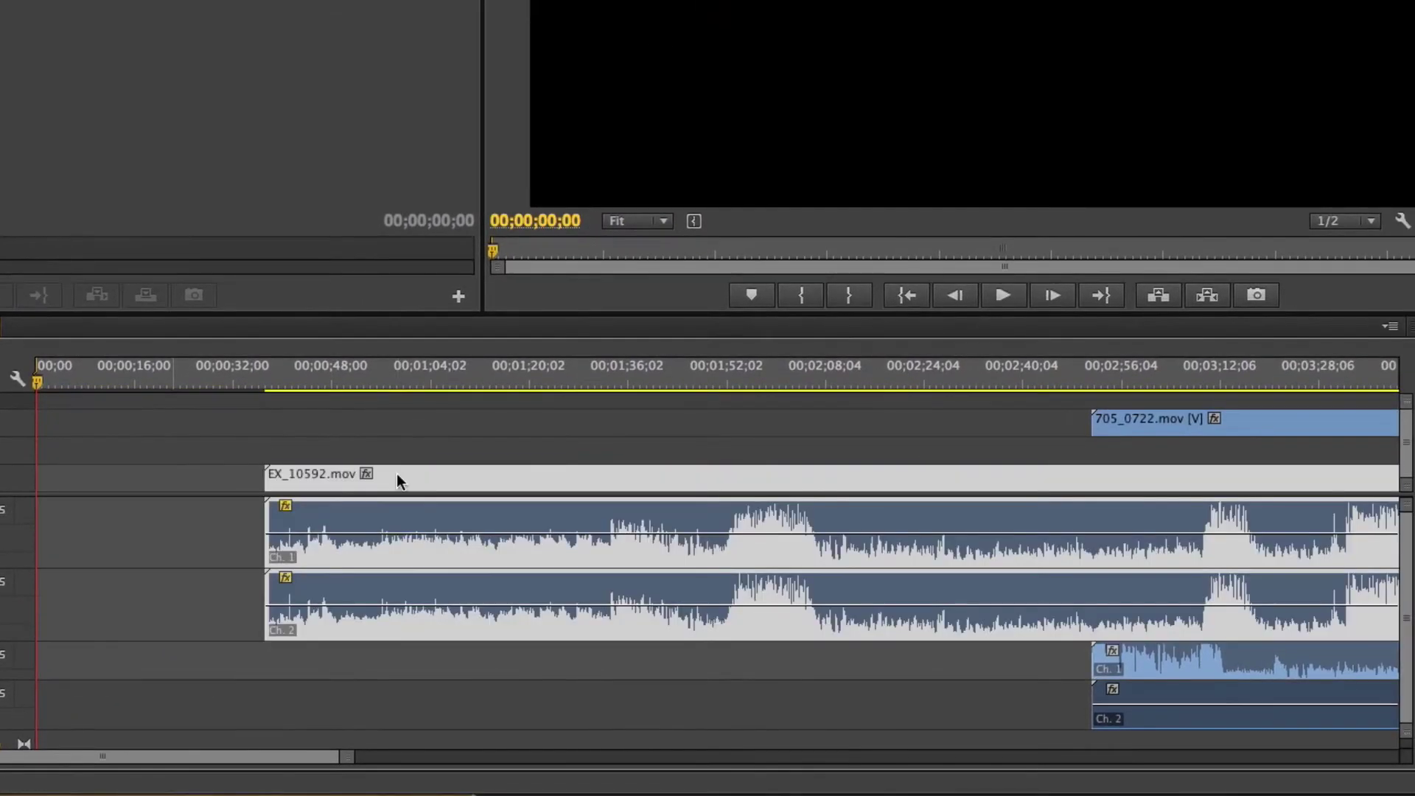
pyautogui.press('-')
pyautogui.press('-')
pyautogui.press('-')
pyautogui.press('-')
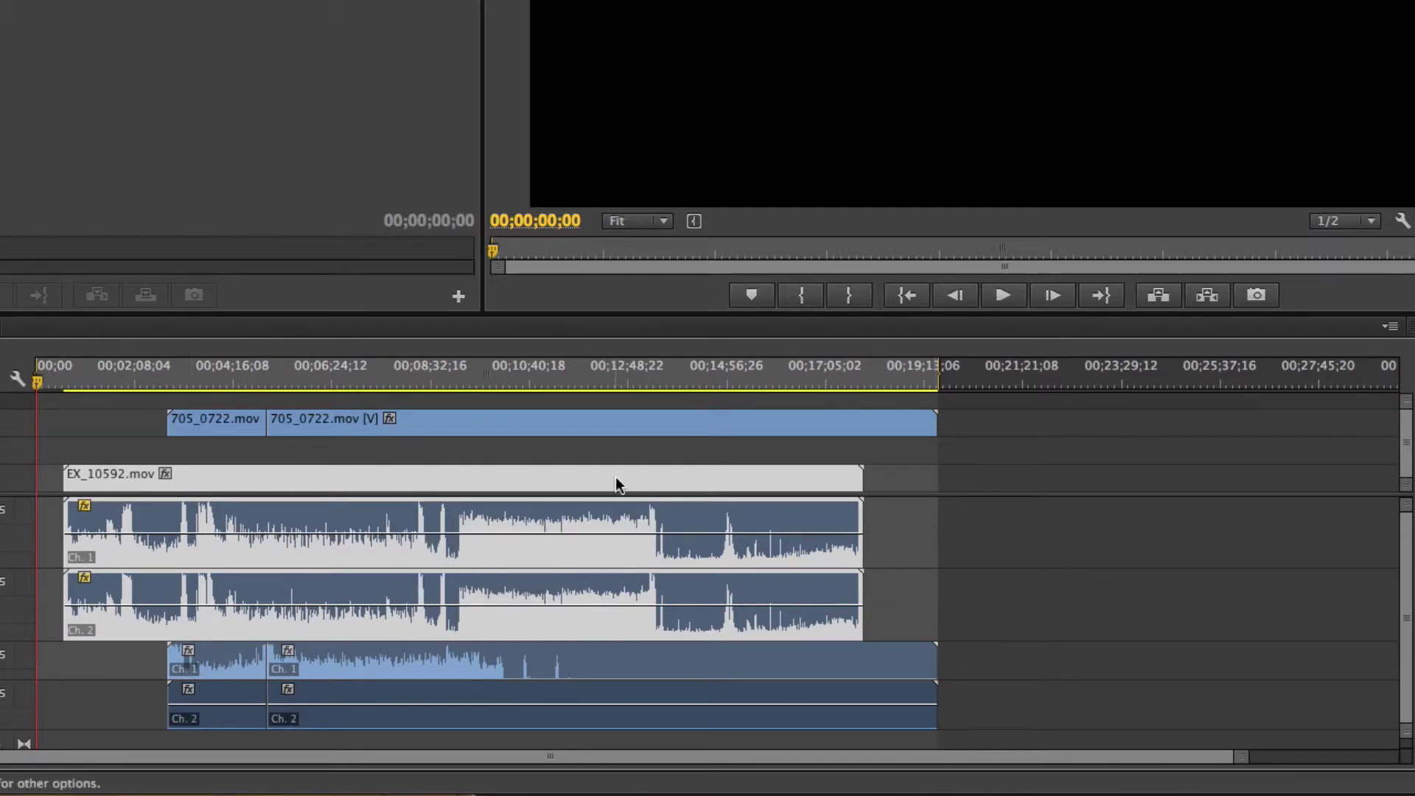
pyautogui.moveTo(117, 475); pyautogui.dragTo(90, 474)
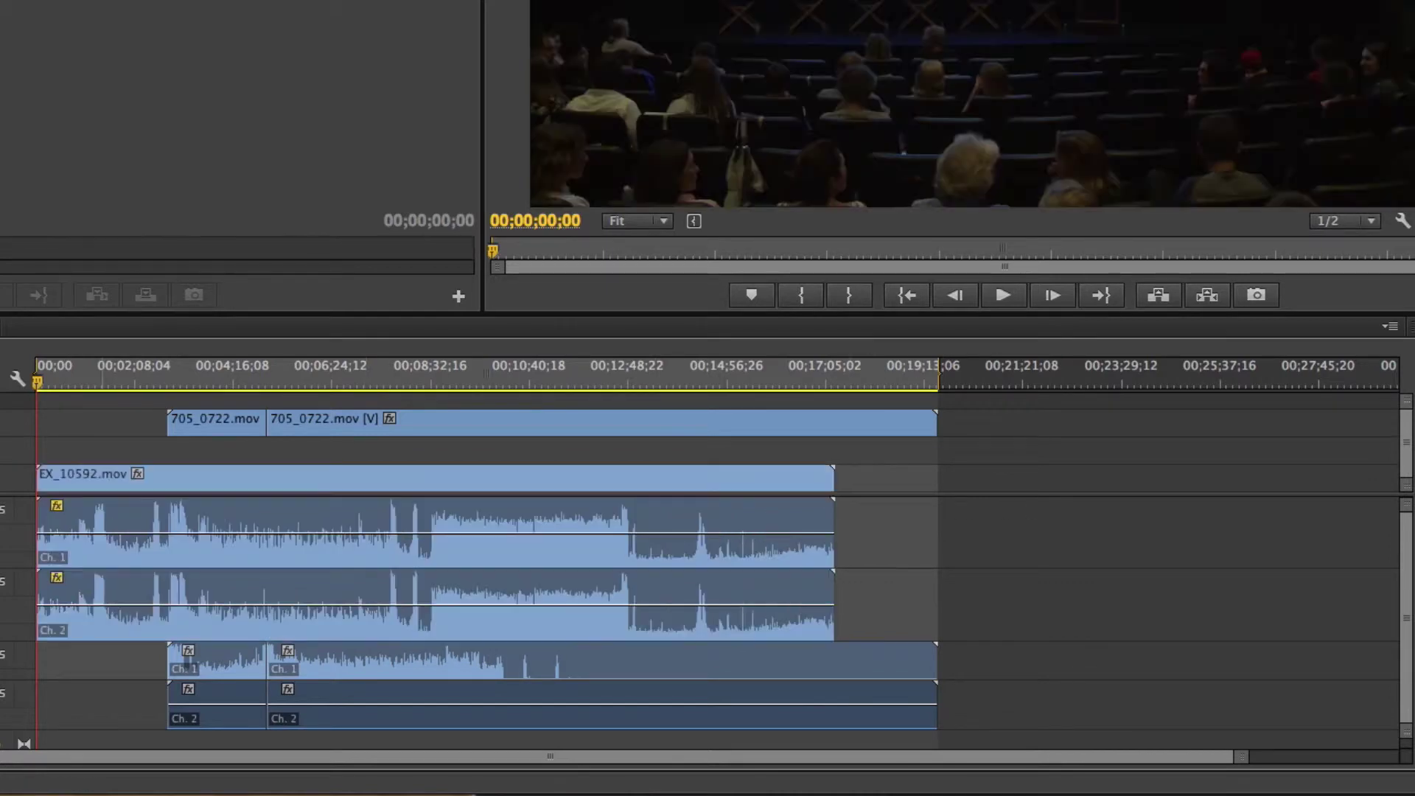
# Select all tracks with Track Select Forward and shift every clip so EX_10592.mov starts at 00;02;09;04.
pyautogui.press('a')
pyautogui.click(51, 449)
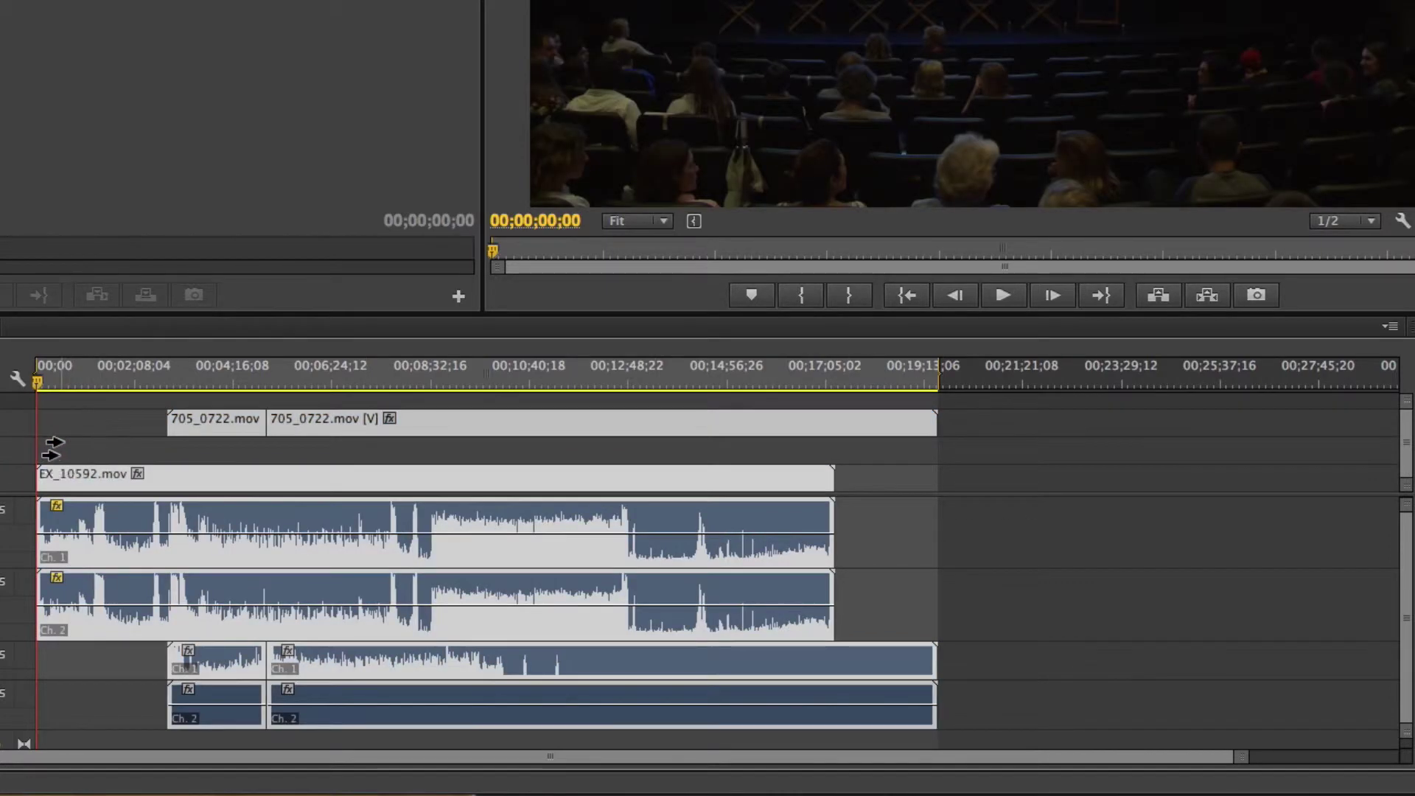
pyautogui.moveTo(52, 478); pyautogui.dragTo(155, 477)
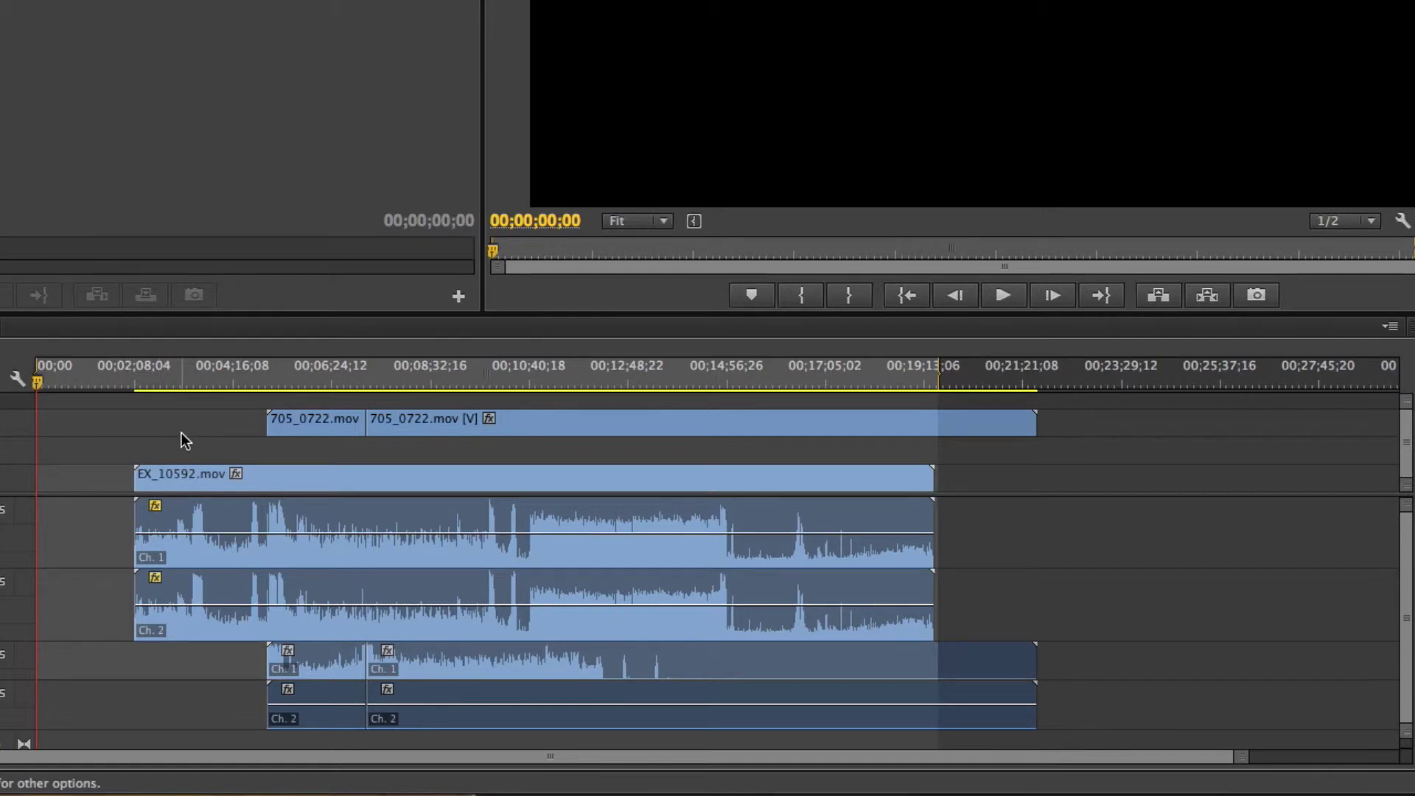
# Jump through the edit points, landing where 705_0722.mov begins at 00;05;00;16.
pyautogui.press('Down')
pyautogui.press('Down')
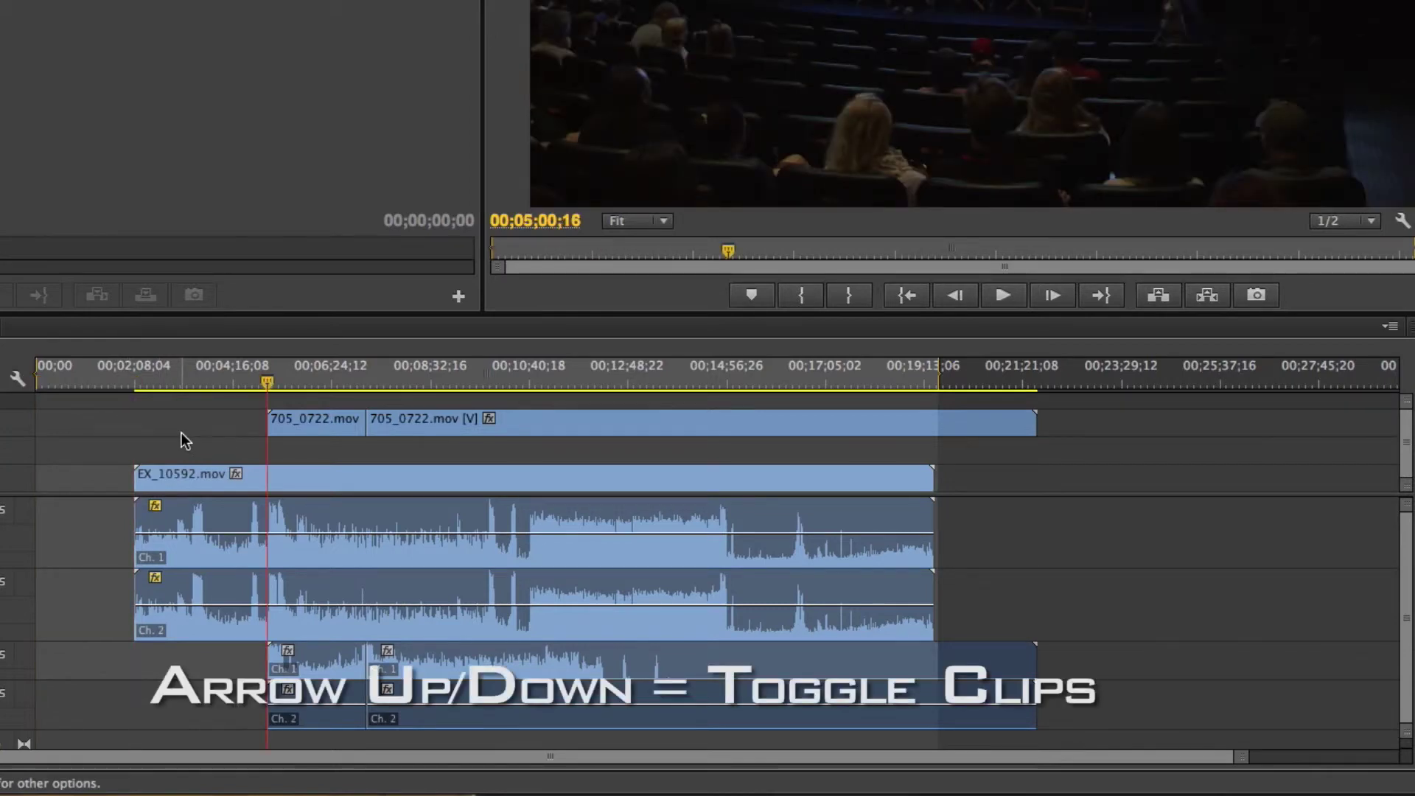
pyautogui.press('Down')
pyautogui.press('Down')
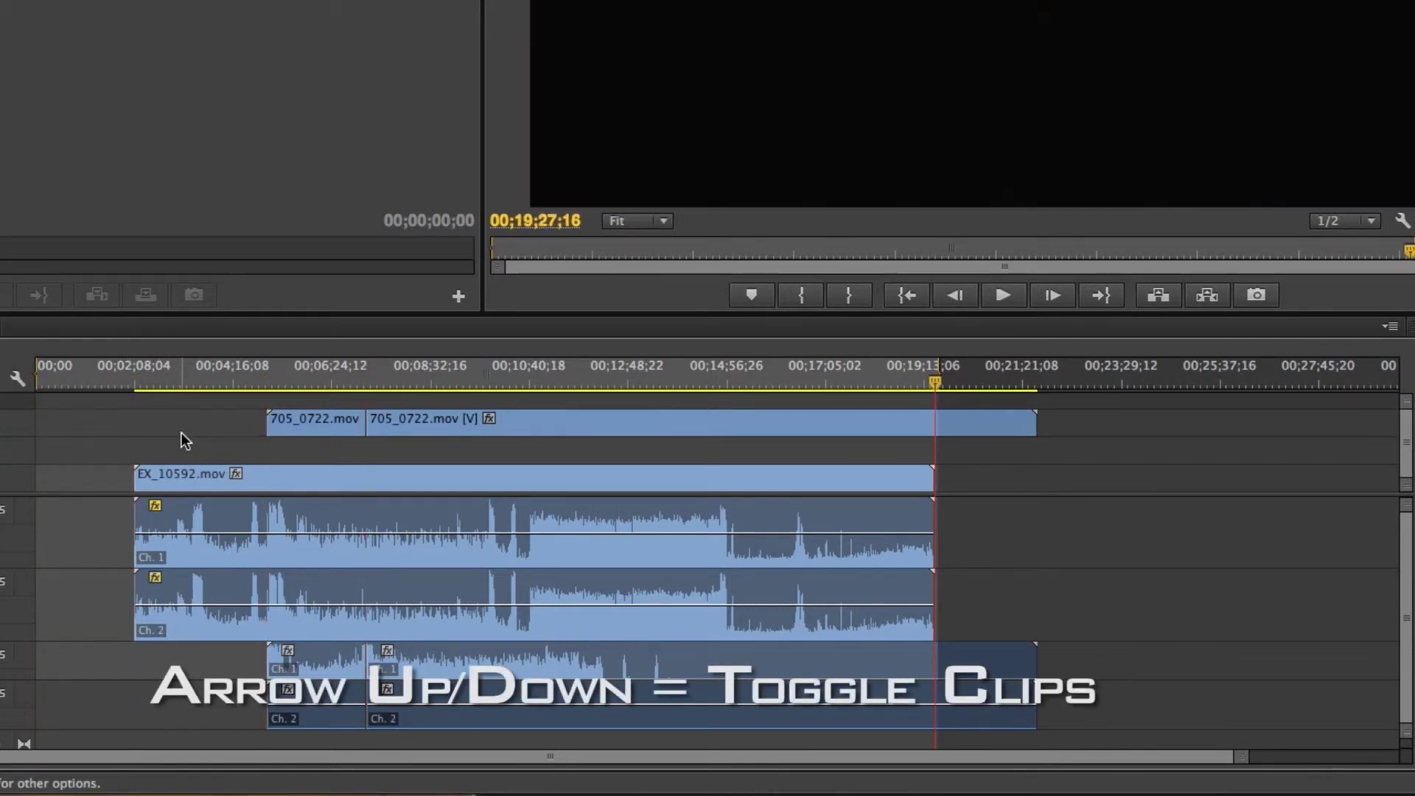
pyautogui.press('Down')
pyautogui.press('Up')
pyautogui.press('Up')
pyautogui.press('Up')
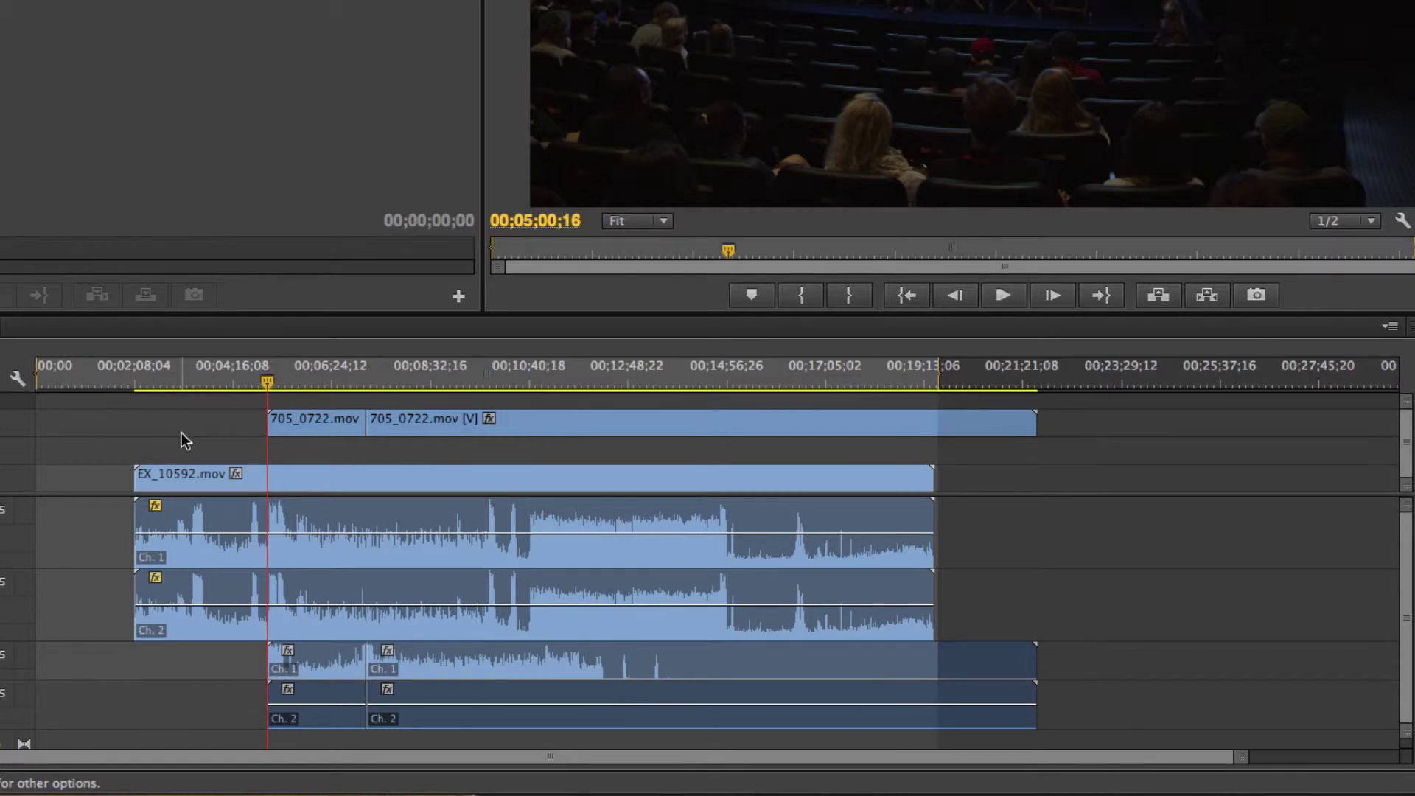
# Scrub 705_0722.mov, hide V3's output, and load EX_10592.mov in the Source monitor.
pyautogui.moveTo(334, 380); pyautogui.dragTo(419, 382)
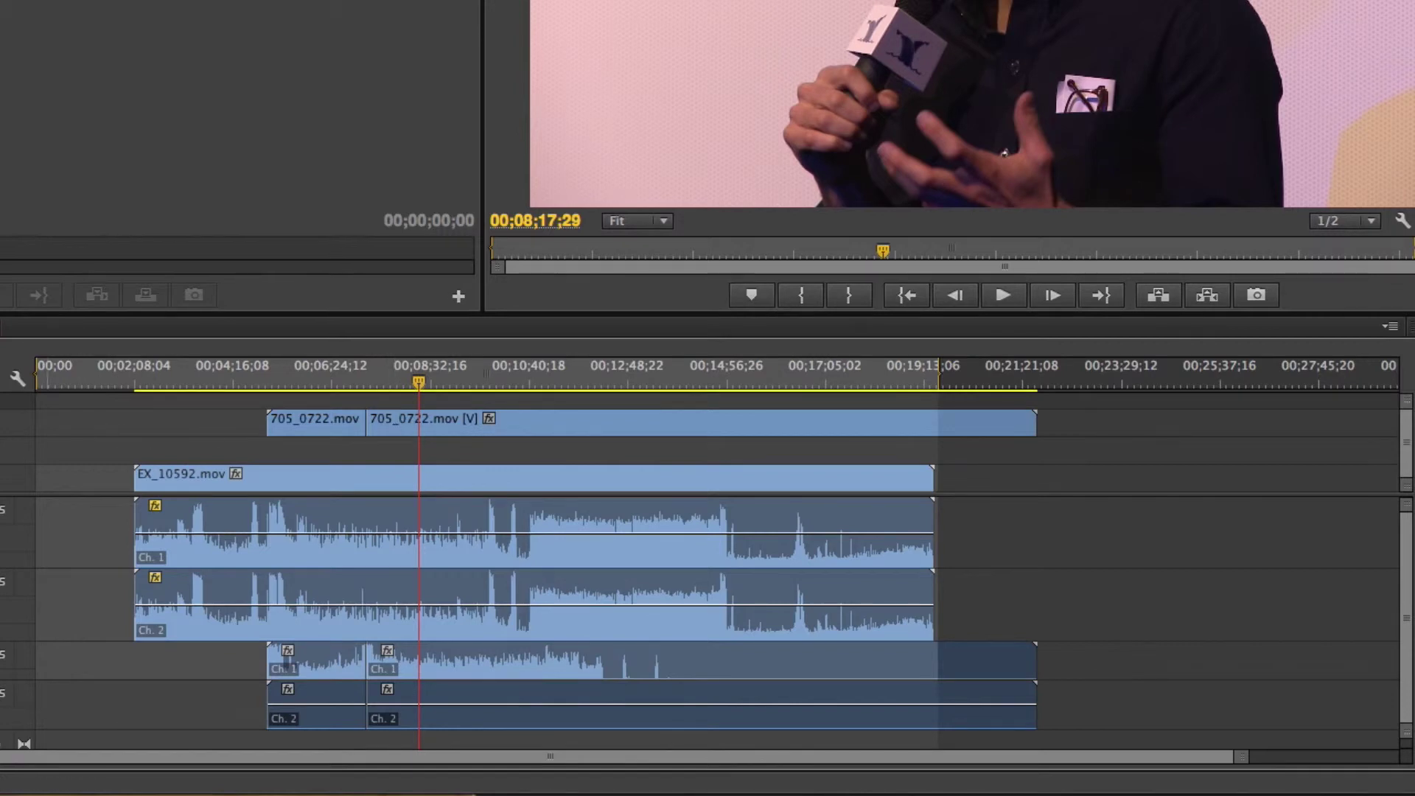
pyautogui.click(116, 425)
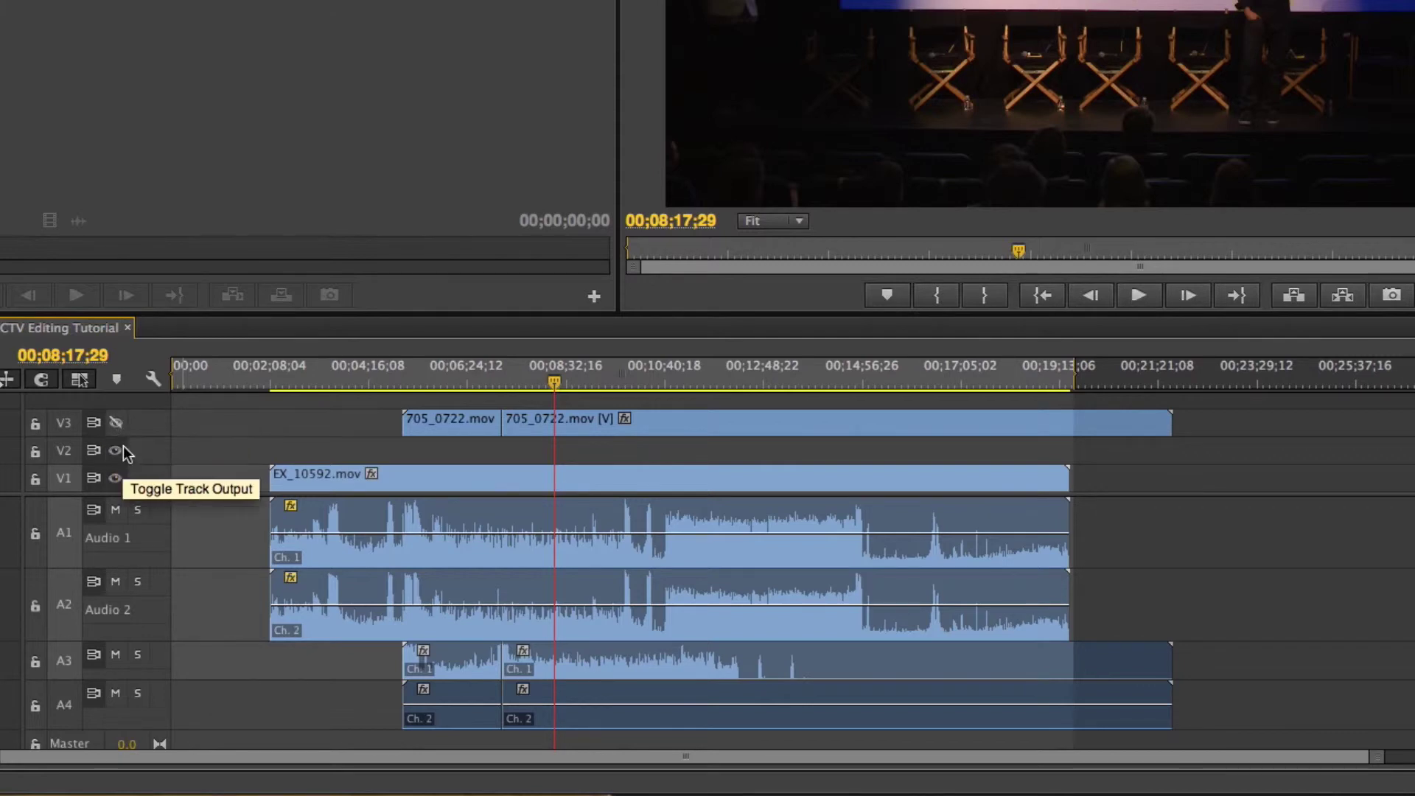
pyautogui.doubleClick(439, 486)
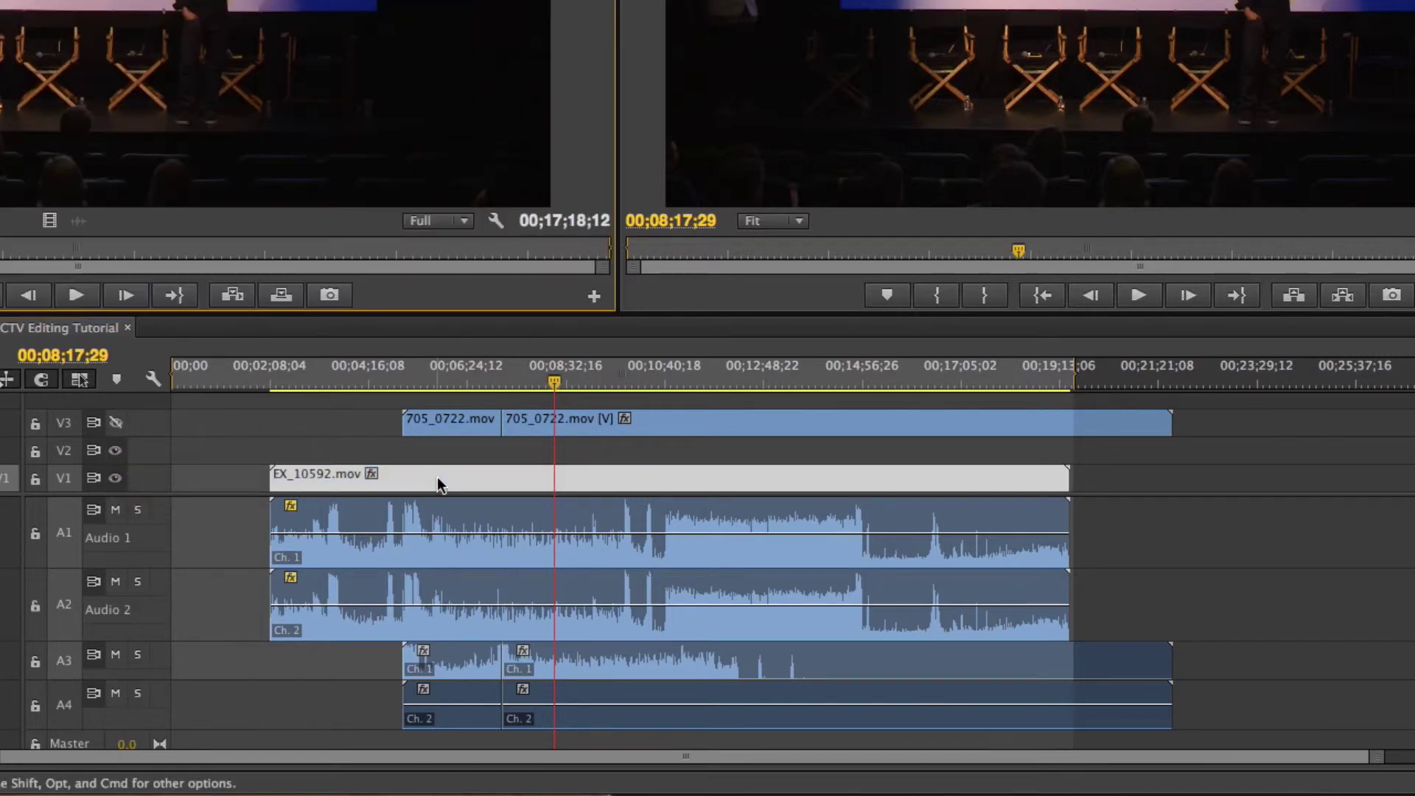
# Turn V3's track output back on and return the playhead to about two minutes.
pyautogui.click(116, 422)
pyautogui.click(115, 423)
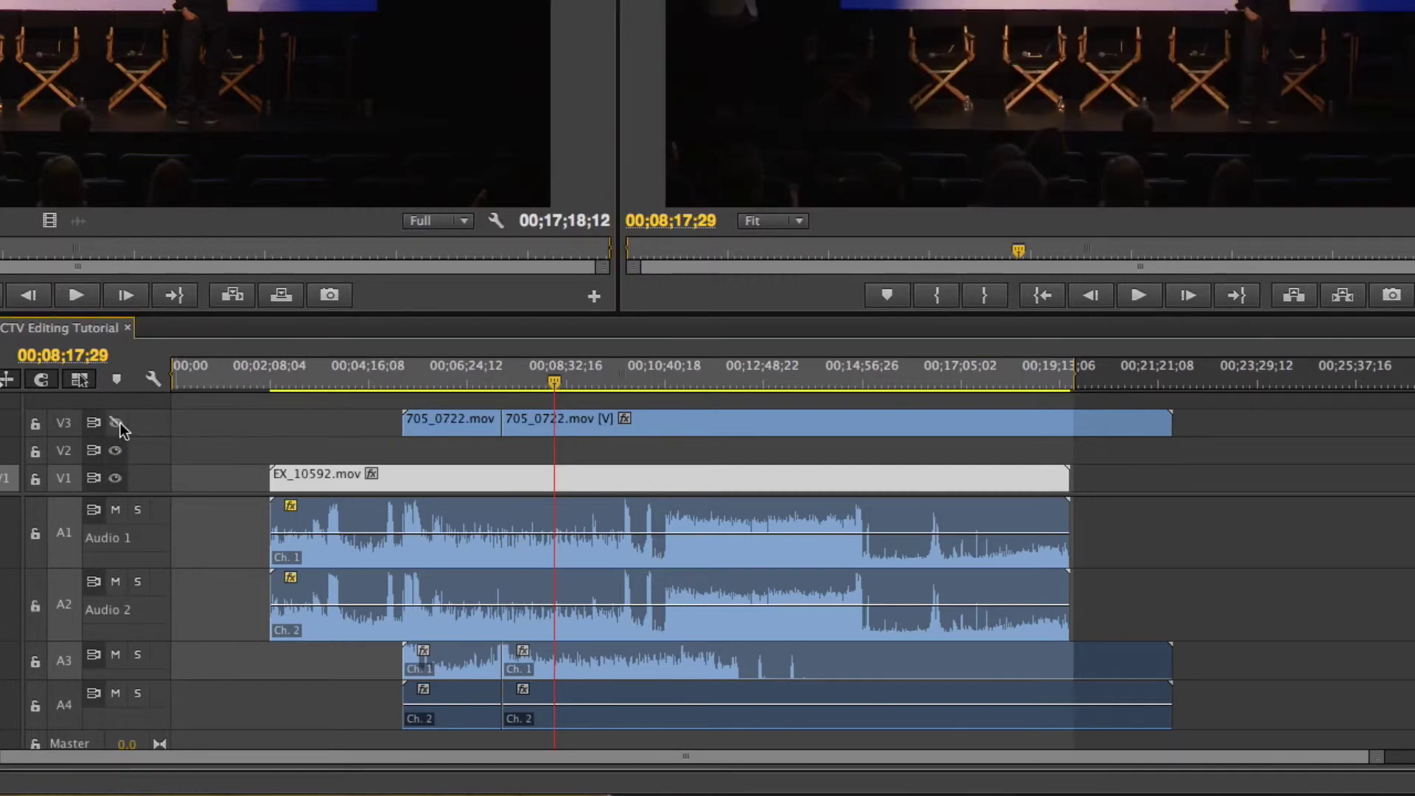
pyautogui.click(115, 423)
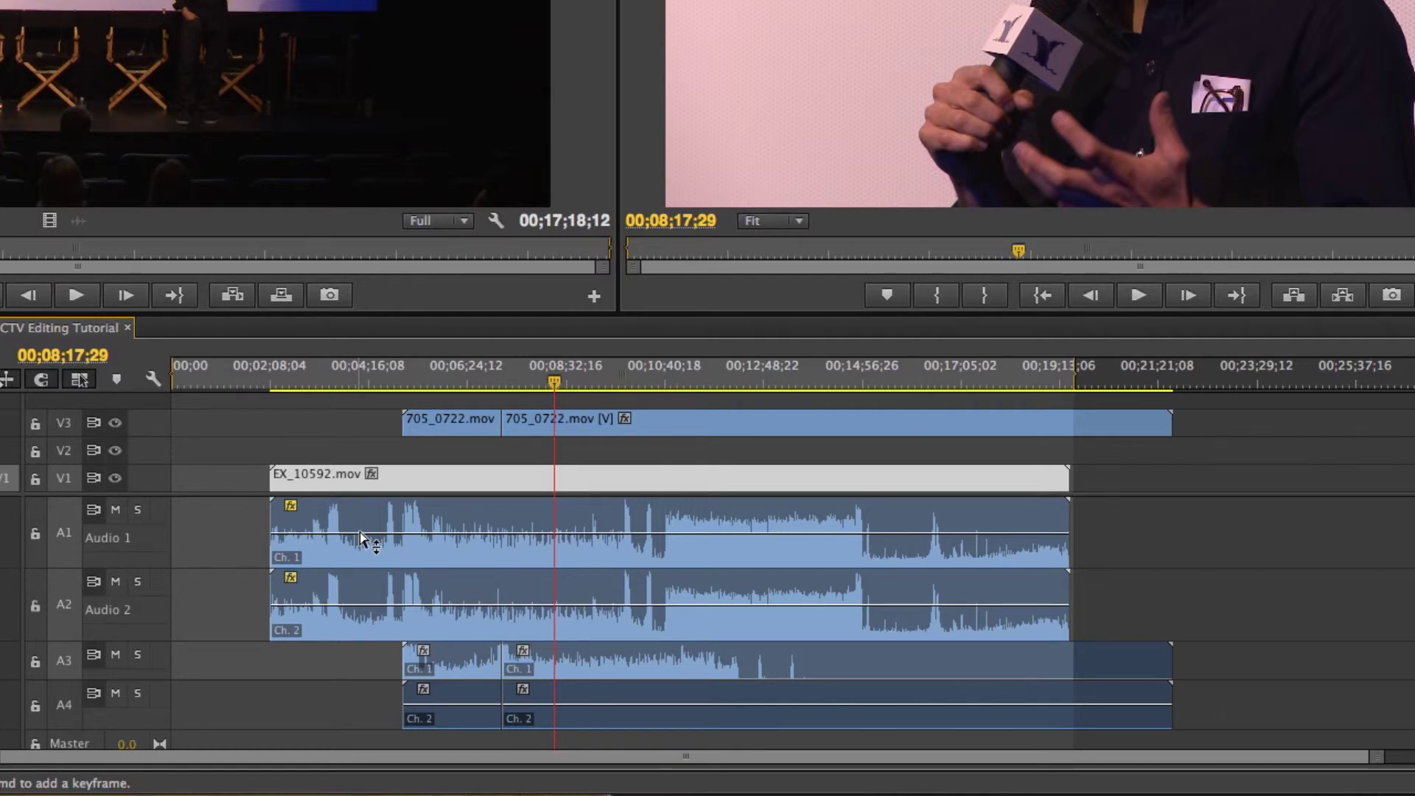
pyautogui.moveTo(360, 532)
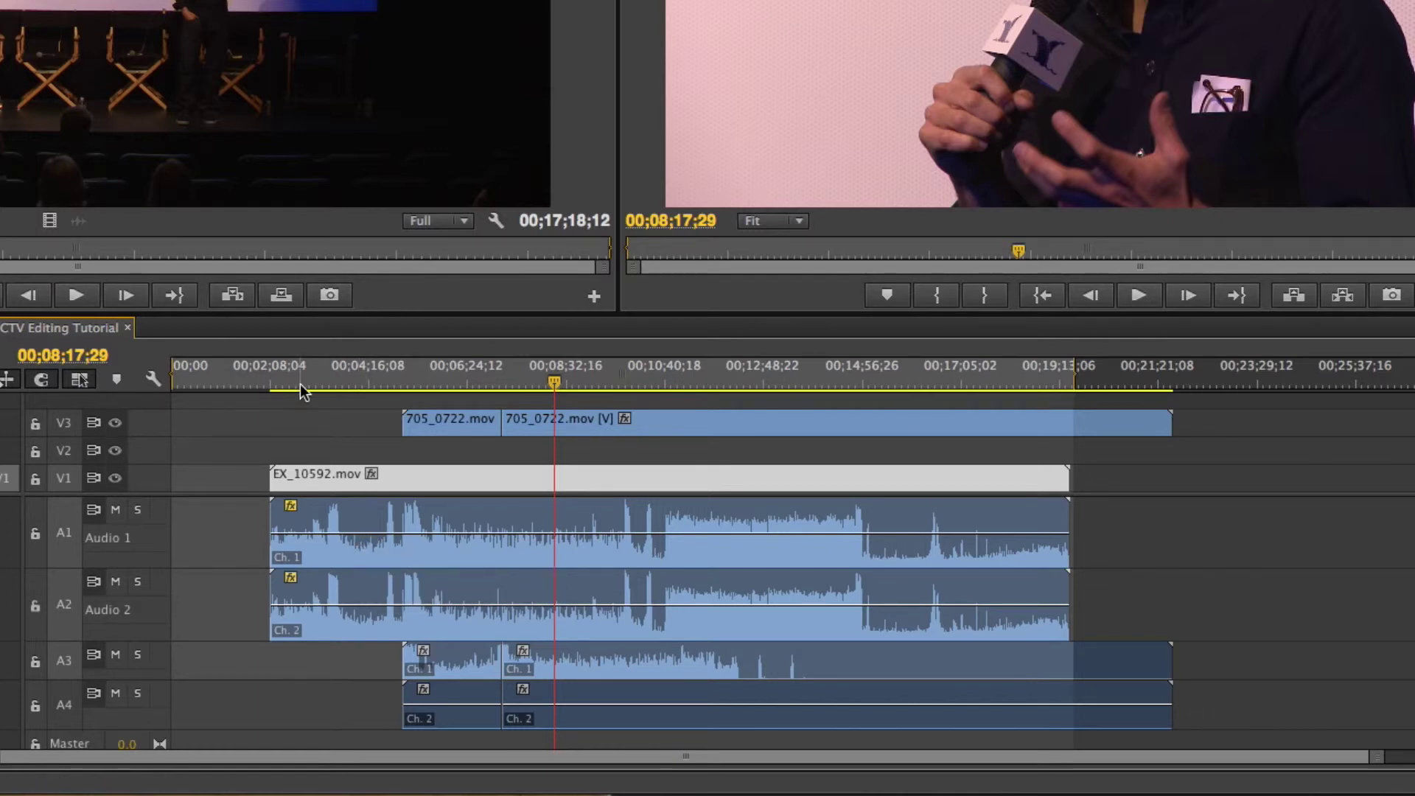
pyautogui.moveTo(299, 389); pyautogui.dragTo(267, 378)
# Apply the default Cross Dissolve at EX_10592.mov's start on V1 and preview it.
pyautogui.press('=')
pyautogui.press('=')
pyautogui.press('=')
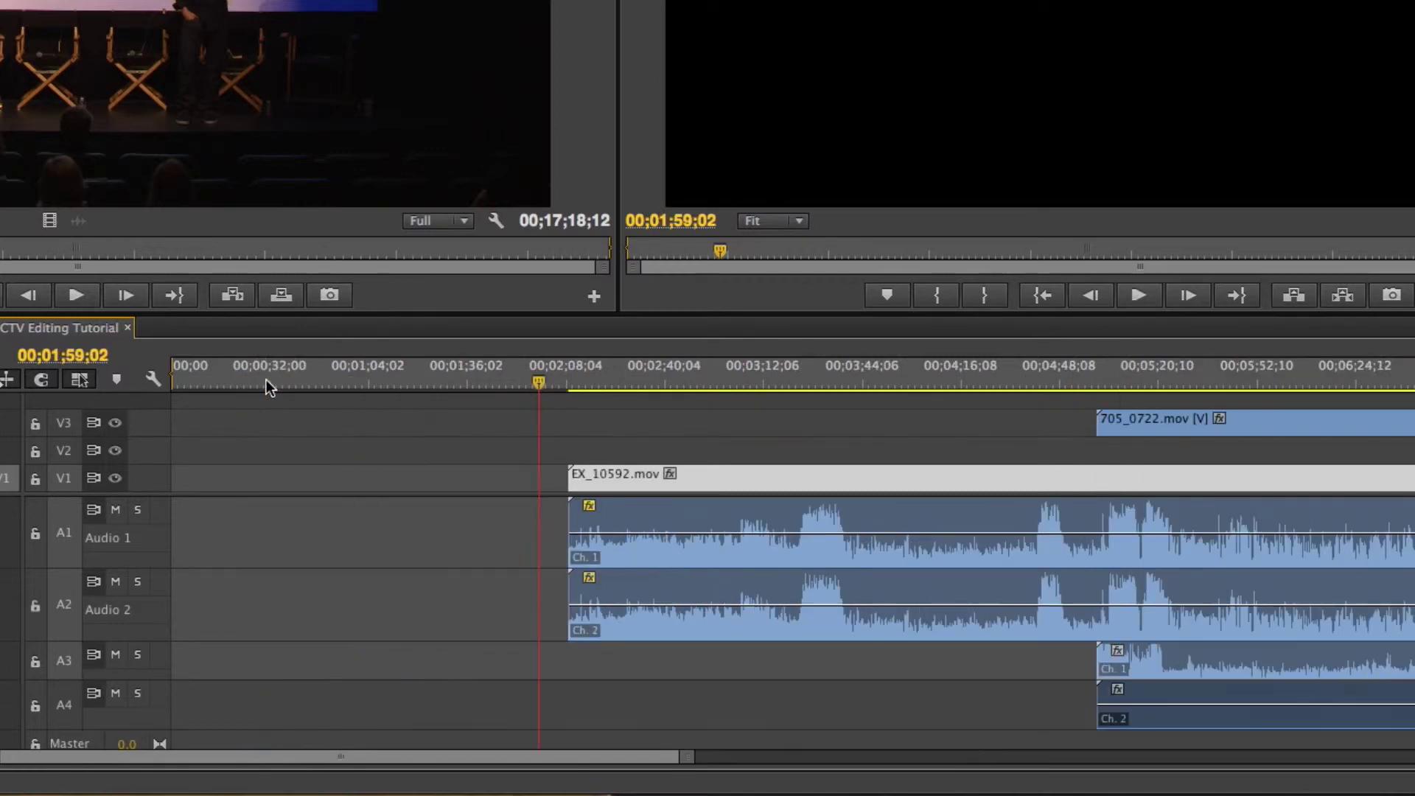
pyautogui.press('Down')
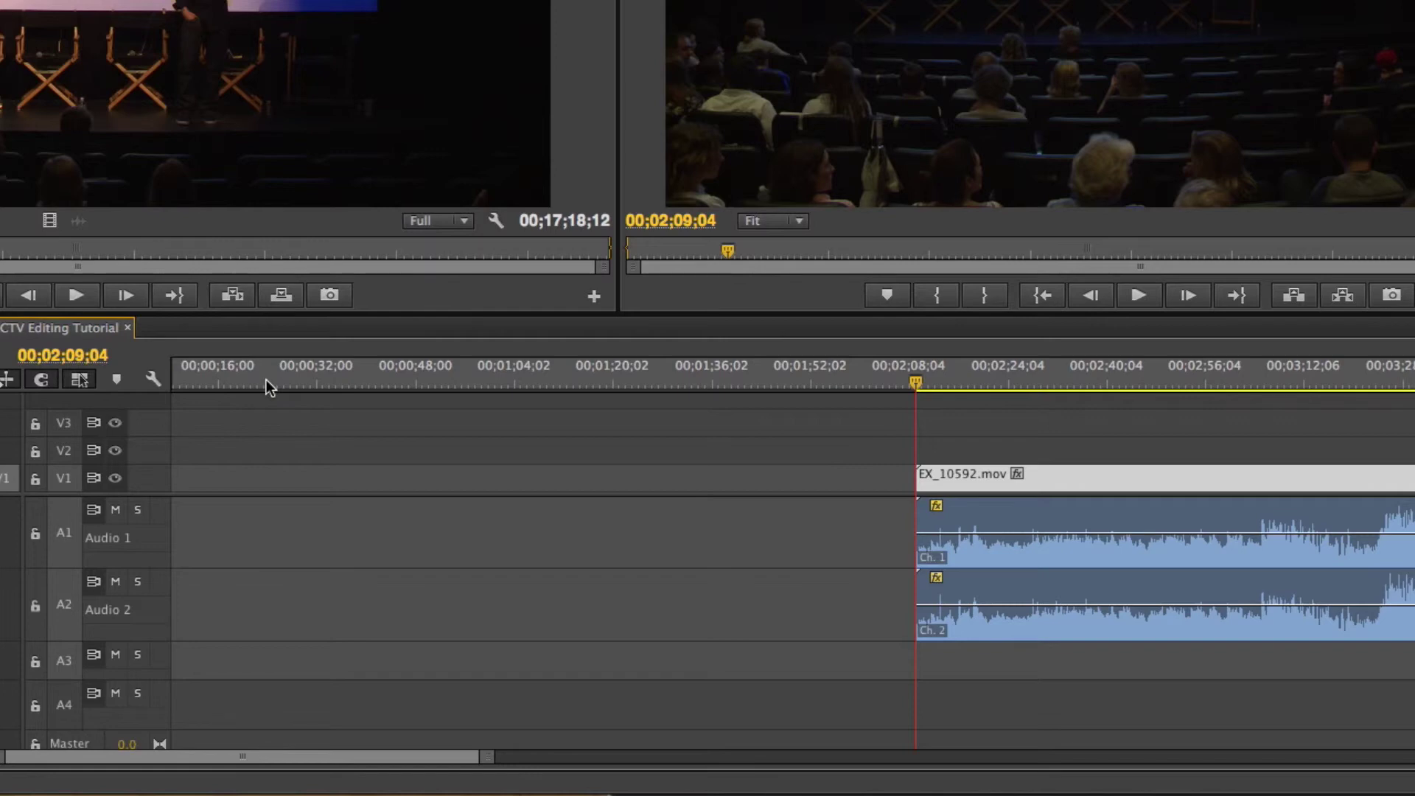
pyautogui.rightClick(918, 478)
pyautogui.click(944, 614)
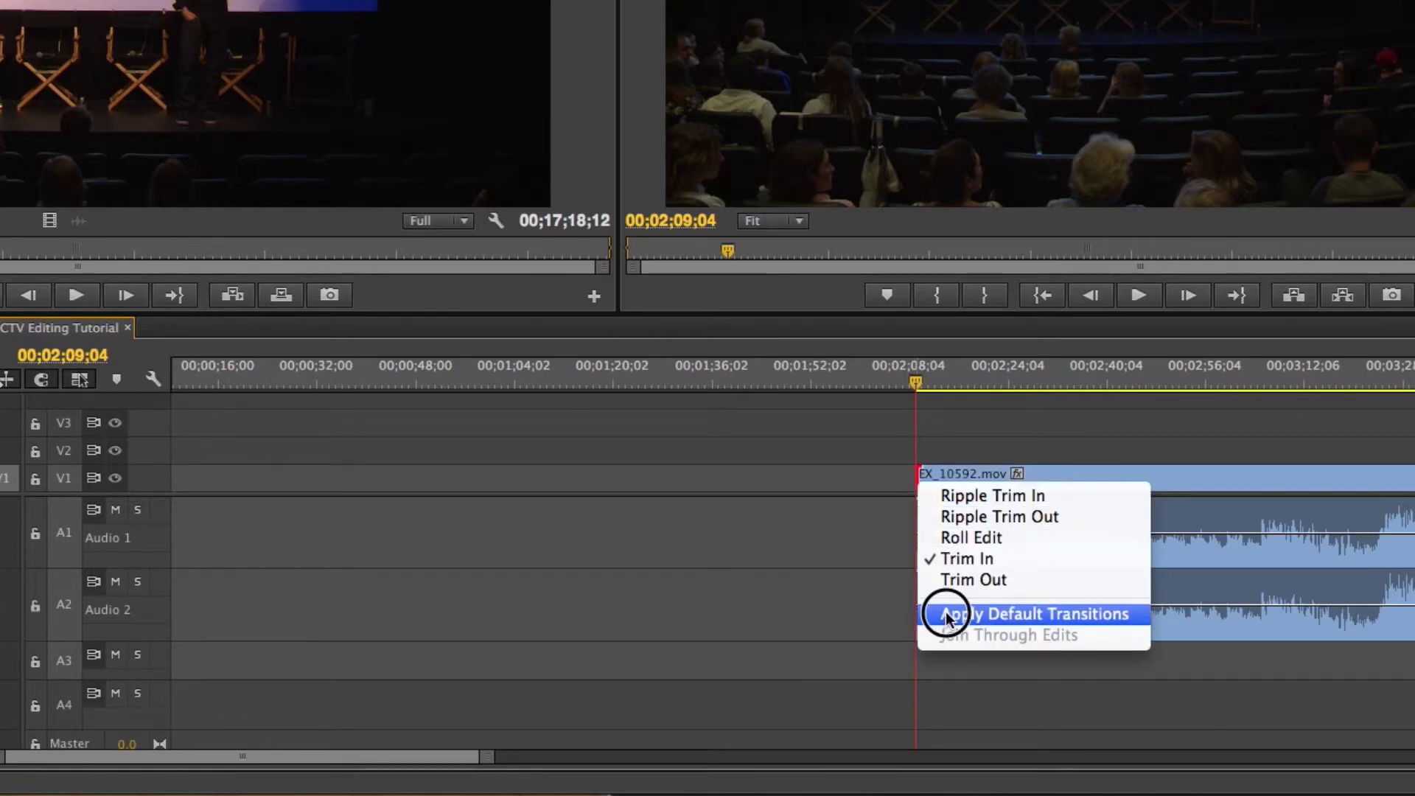
pyautogui.press('=')
pyautogui.press('=')
pyautogui.press('=')
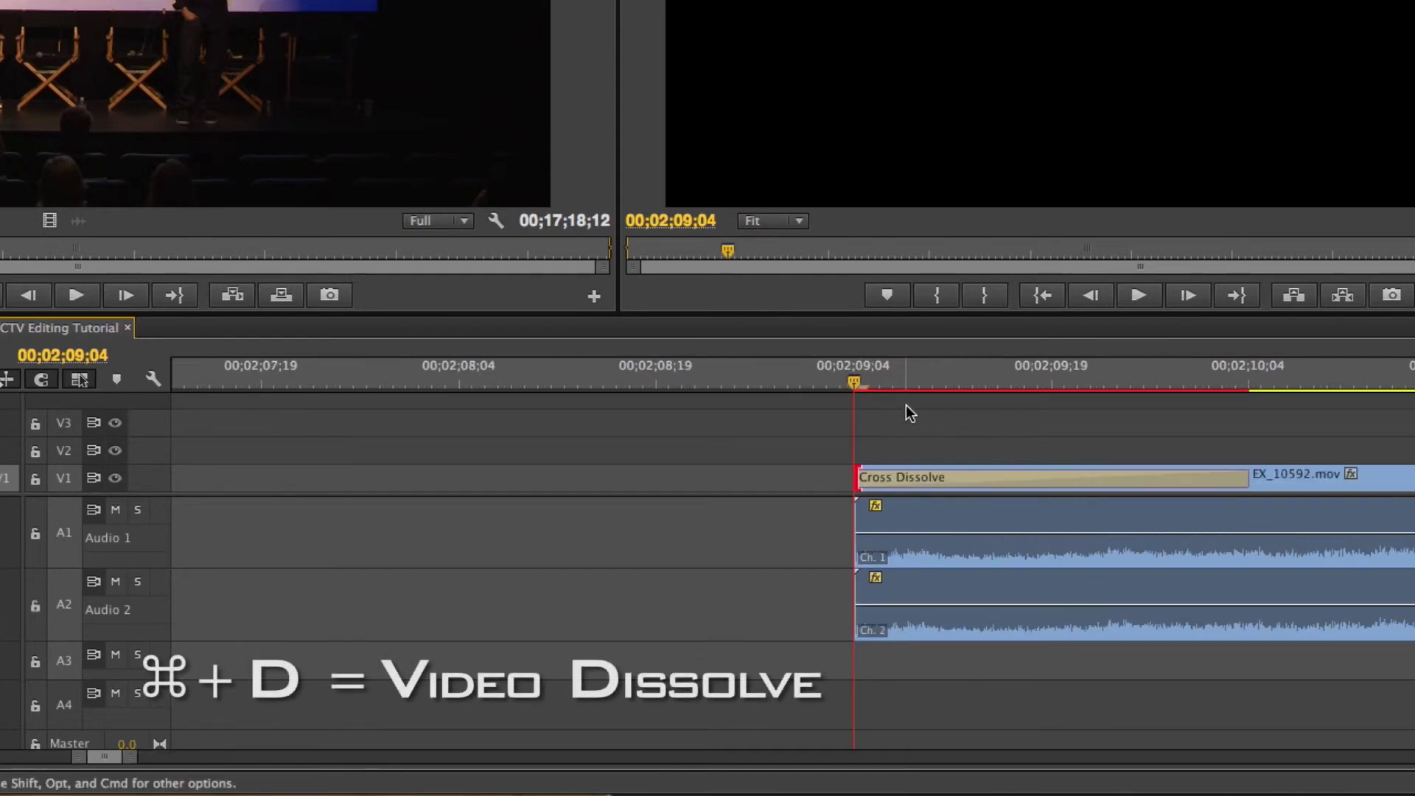
pyautogui.press('space')
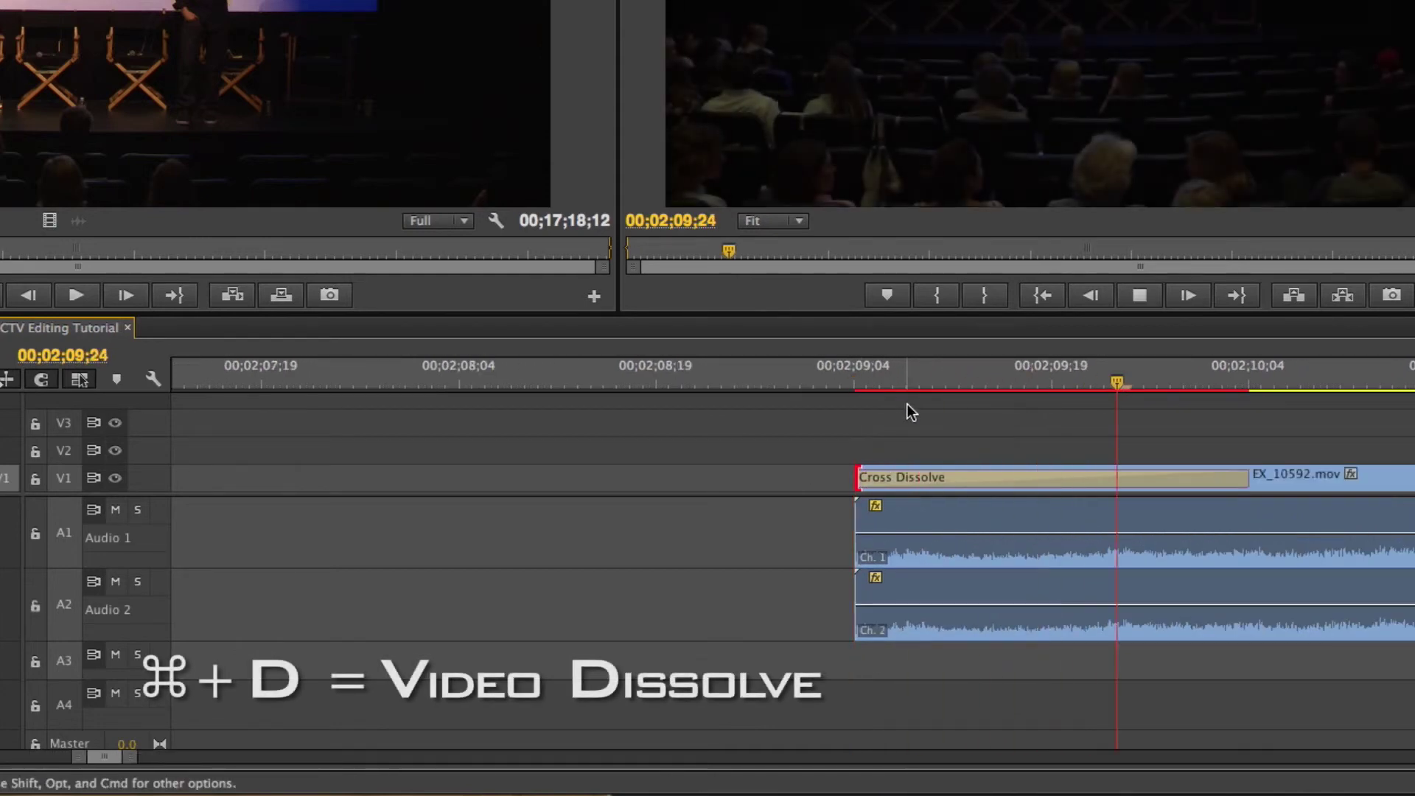
# Lengthen the Cross Dissolve to span several seconds and return the playhead to its start.
pyautogui.press('-')
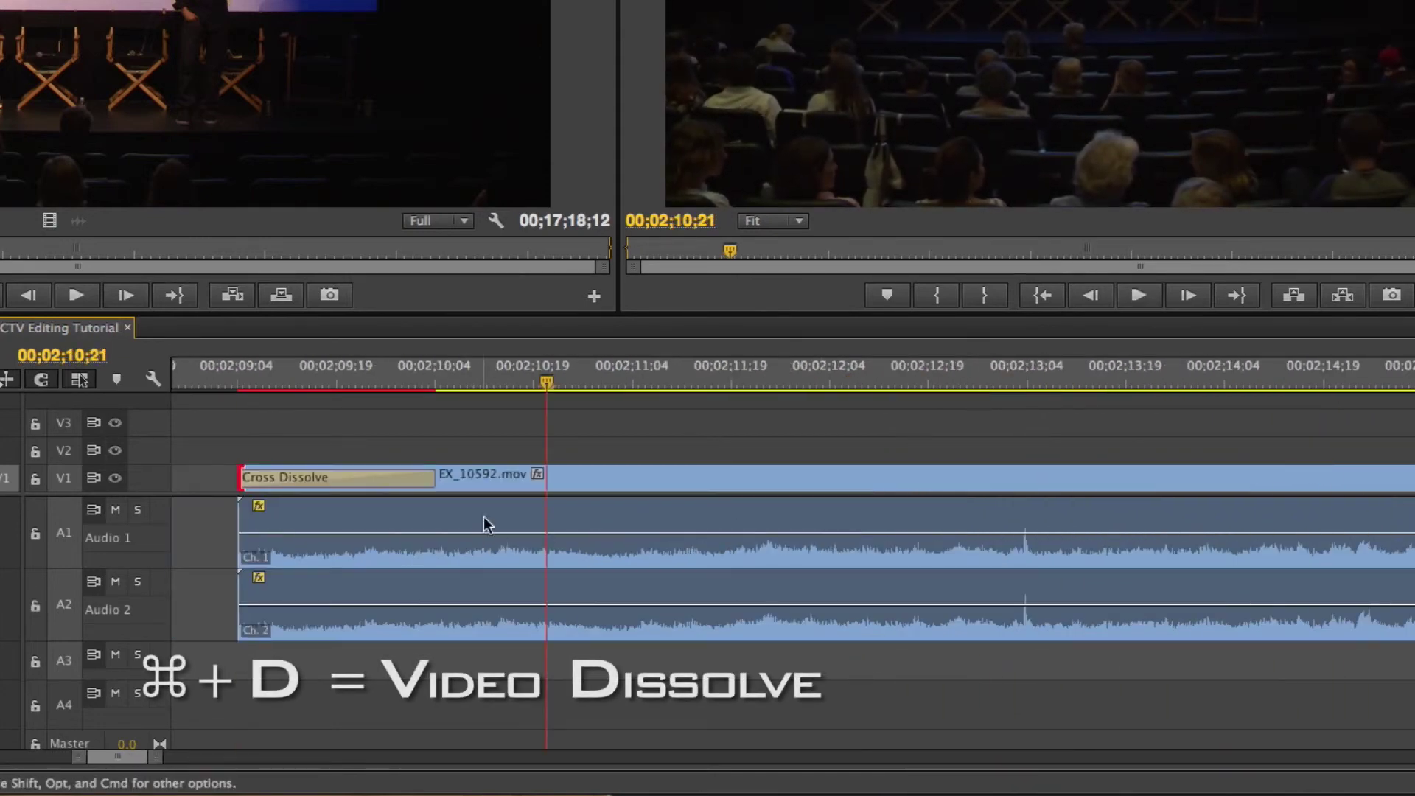
pyautogui.click(430, 483)
pyautogui.moveTo(429, 483); pyautogui.dragTo(940, 492)
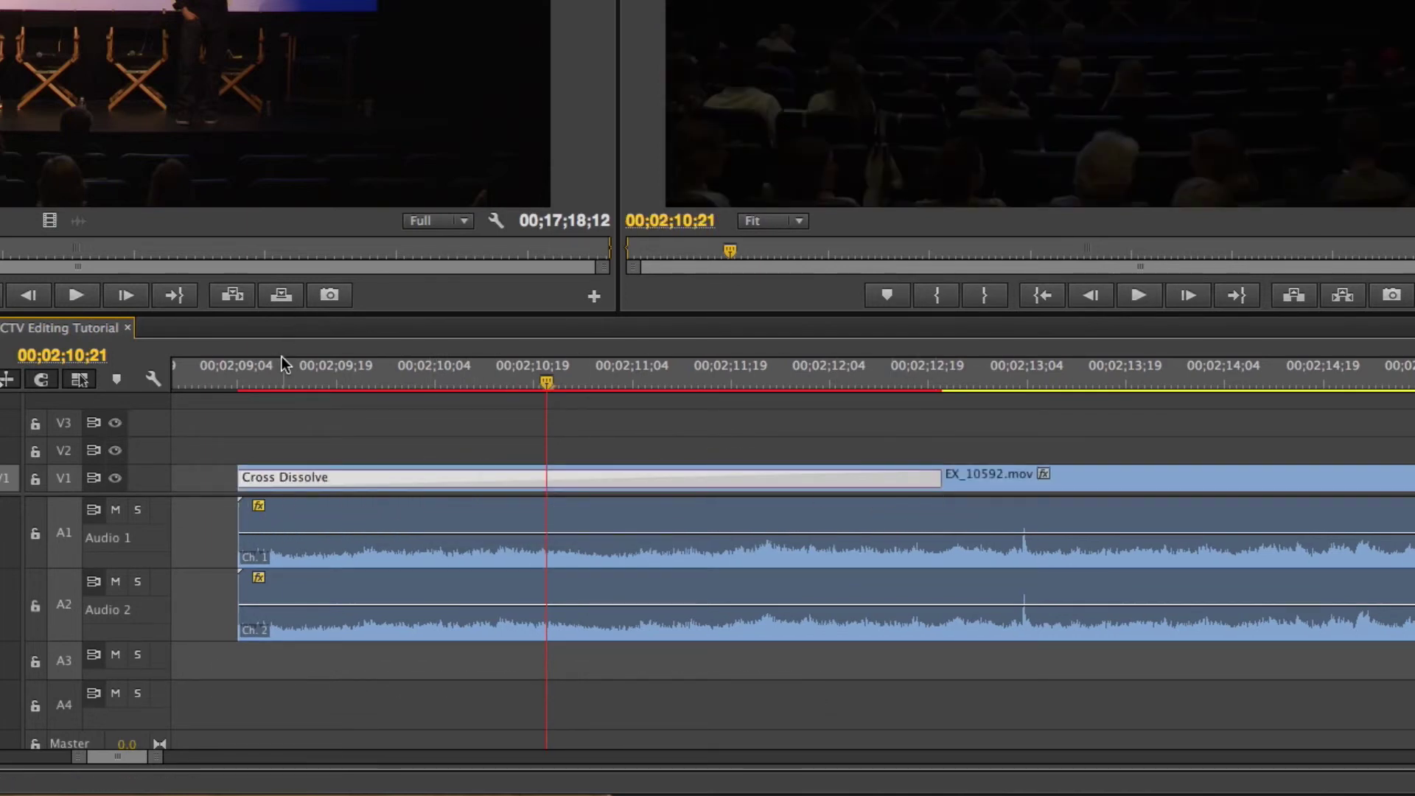
pyautogui.moveTo(243, 372)
pyautogui.mouseDown()
pyautogui.moveTo(720, 373)
pyautogui.moveTo(224, 378)
pyautogui.mouseUp()
# Try a lengthened Constant Power fade on A1 at EX_10592.mov's start, then undo all the transitions.
pyautogui.rightClick(232, 534)
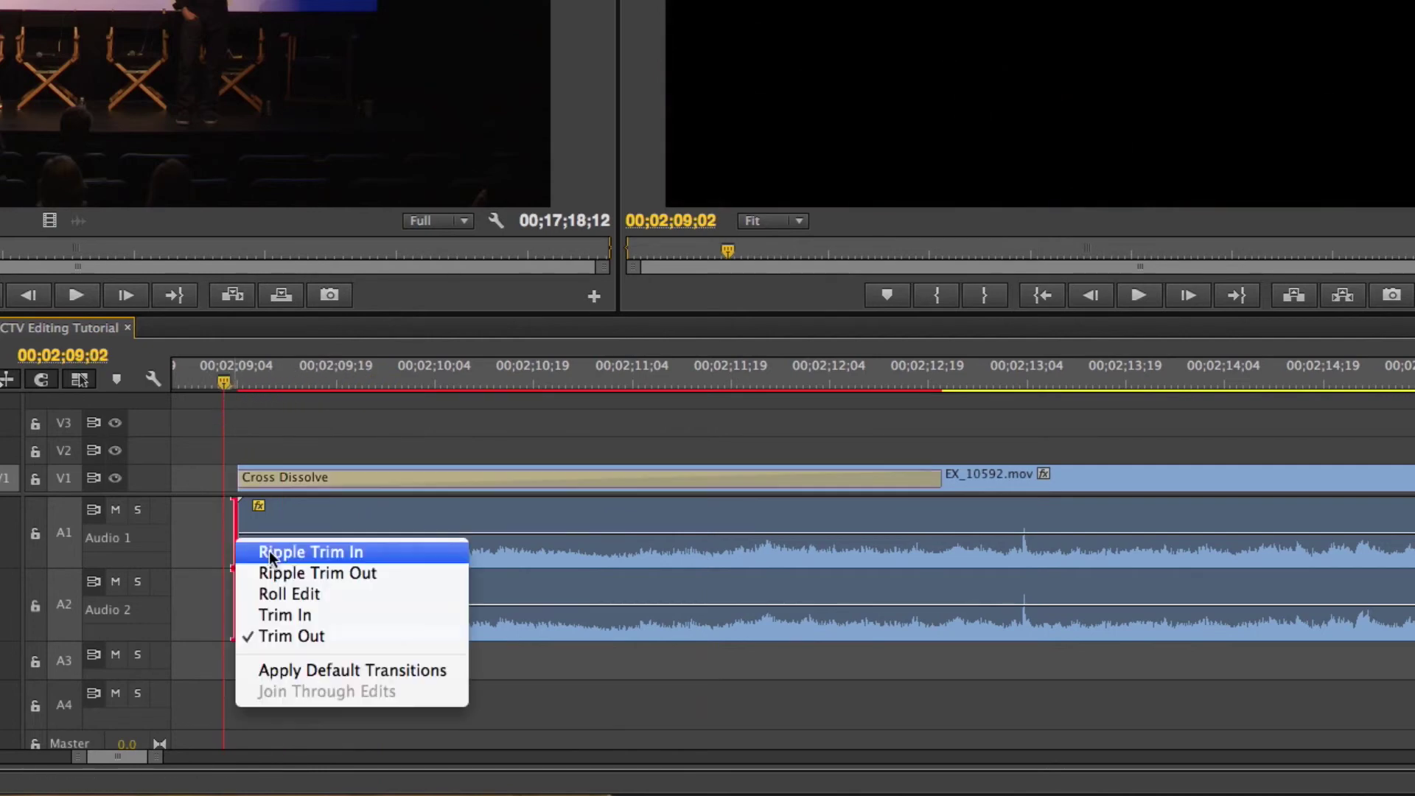
pyautogui.click(324, 670)
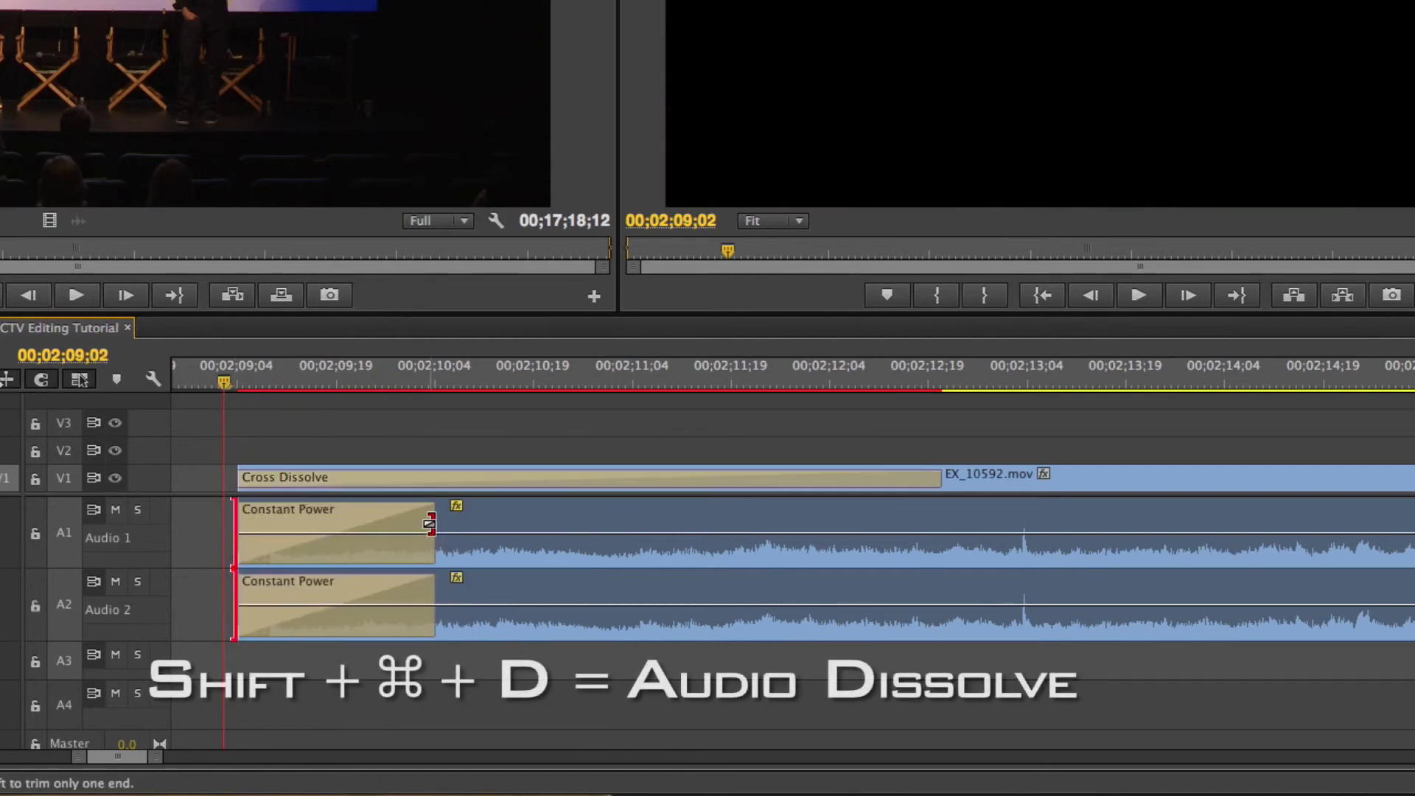
pyautogui.moveTo(432, 525); pyautogui.dragTo(691, 523)
pyautogui.press('super+z')
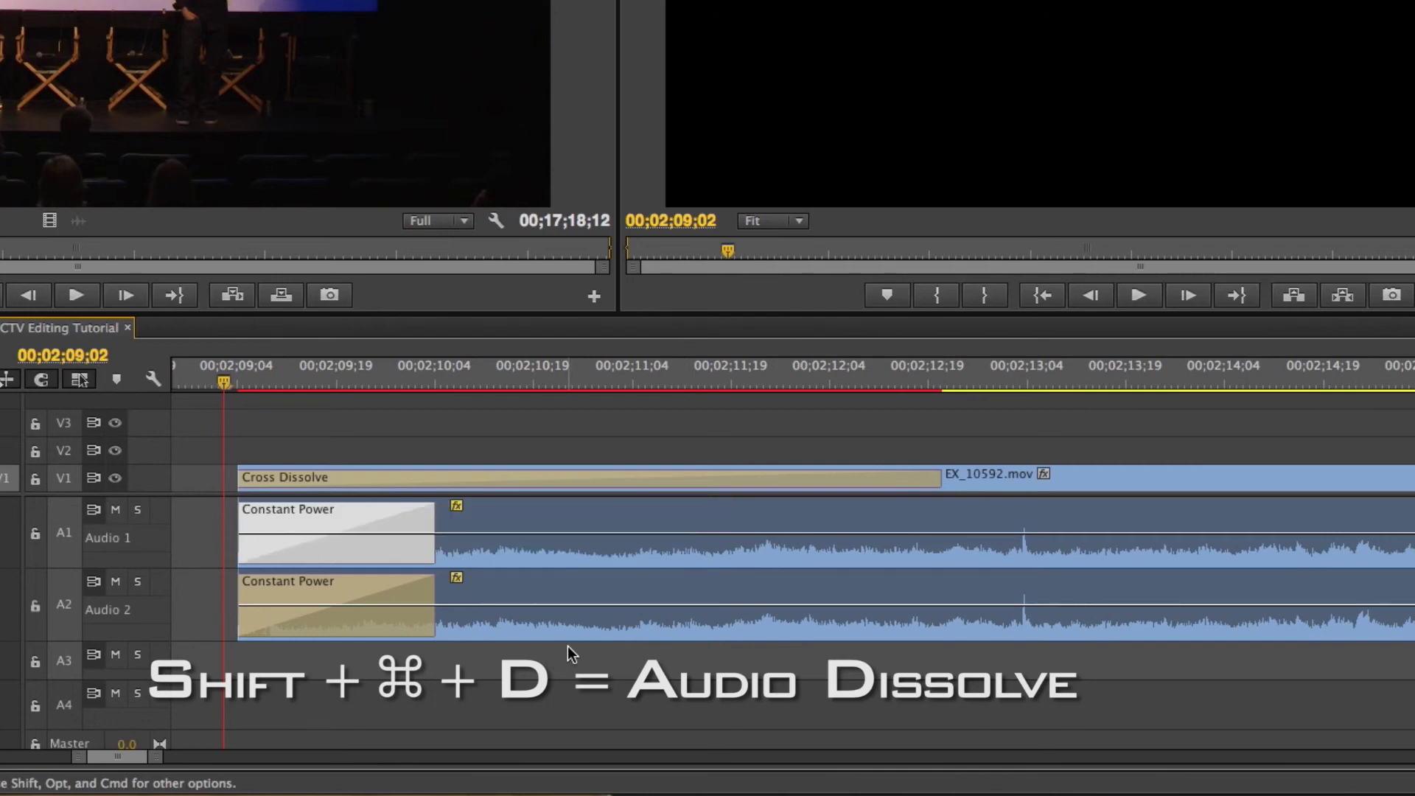
pyautogui.press('super+z')
pyautogui.press('super+z')
pyautogui.press('super+z')
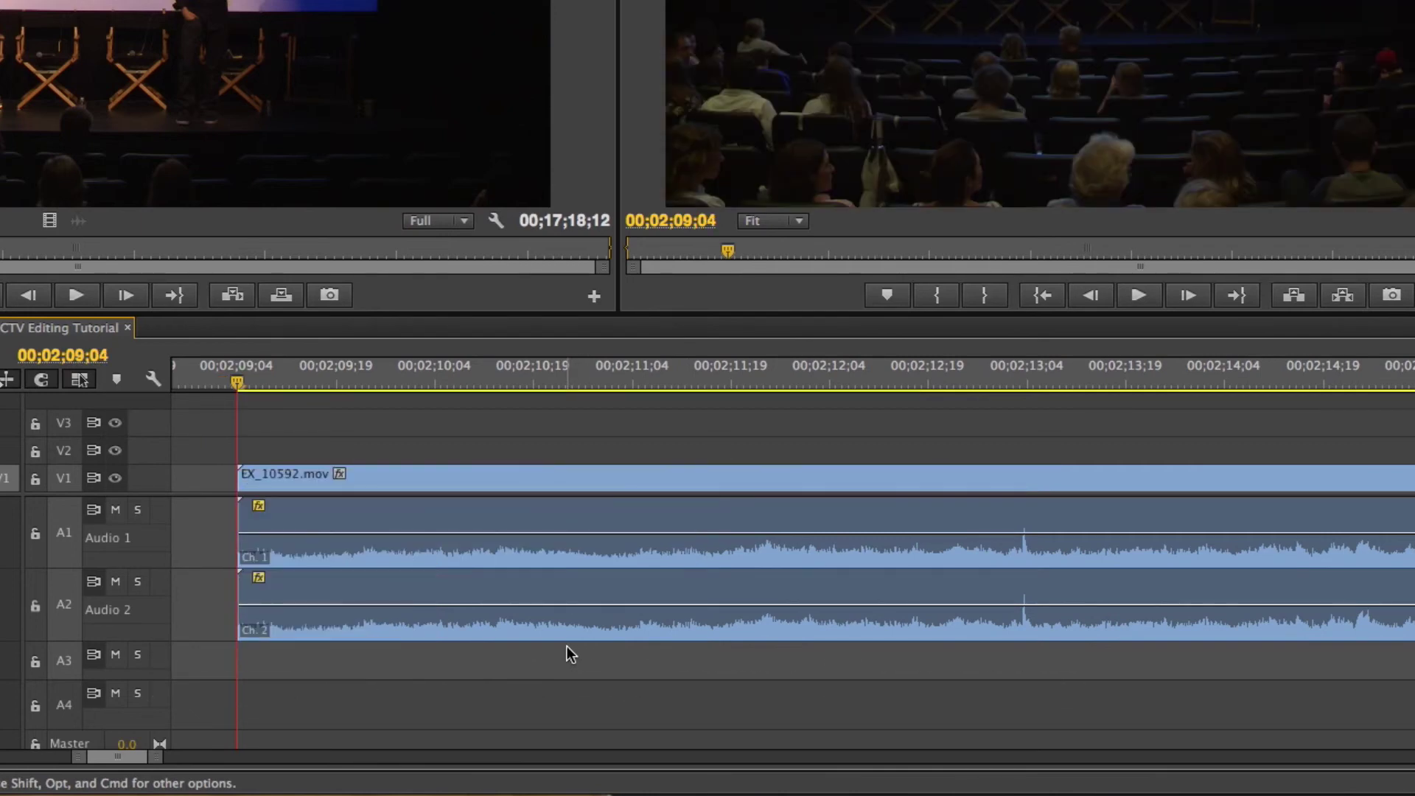
pyautogui.press('\\')
# Add a Cross Dissolve to the first 705_0722.mov clip on V3, running 00;05;00;16 to 00;05;02;19.
pyautogui.press('Down')
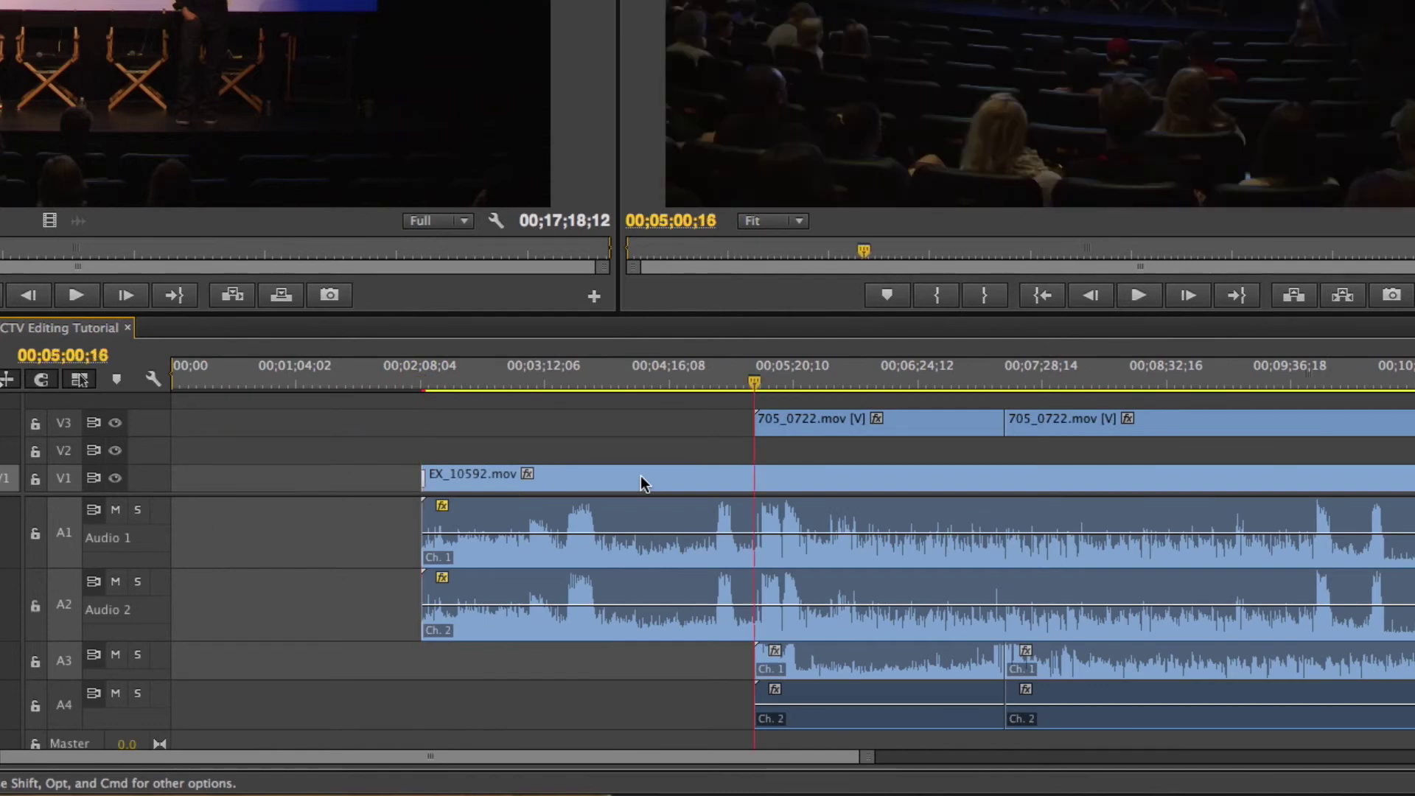
pyautogui.click(833, 428)
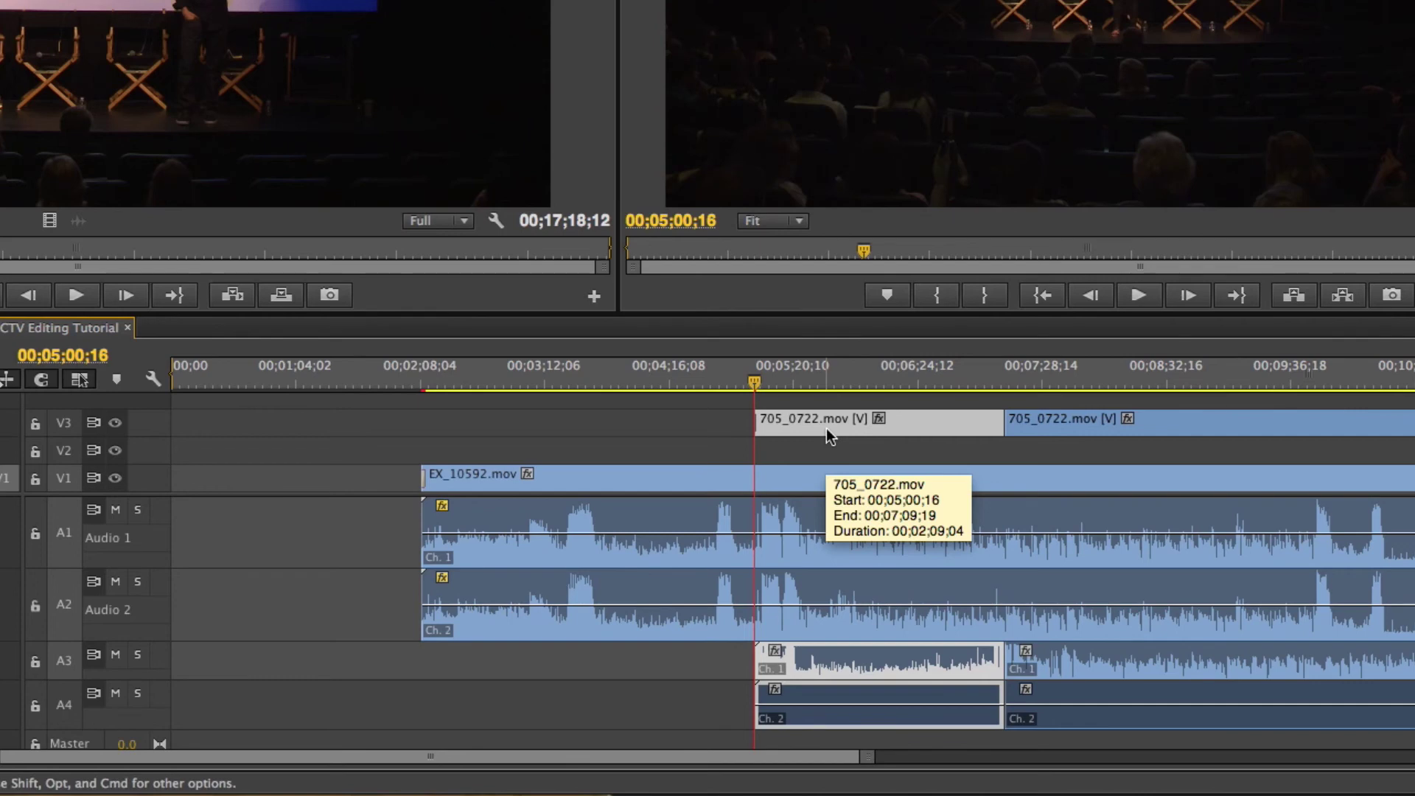
pyautogui.press('=')
pyautogui.press('=')
pyautogui.press('super+d')
pyautogui.press('=')
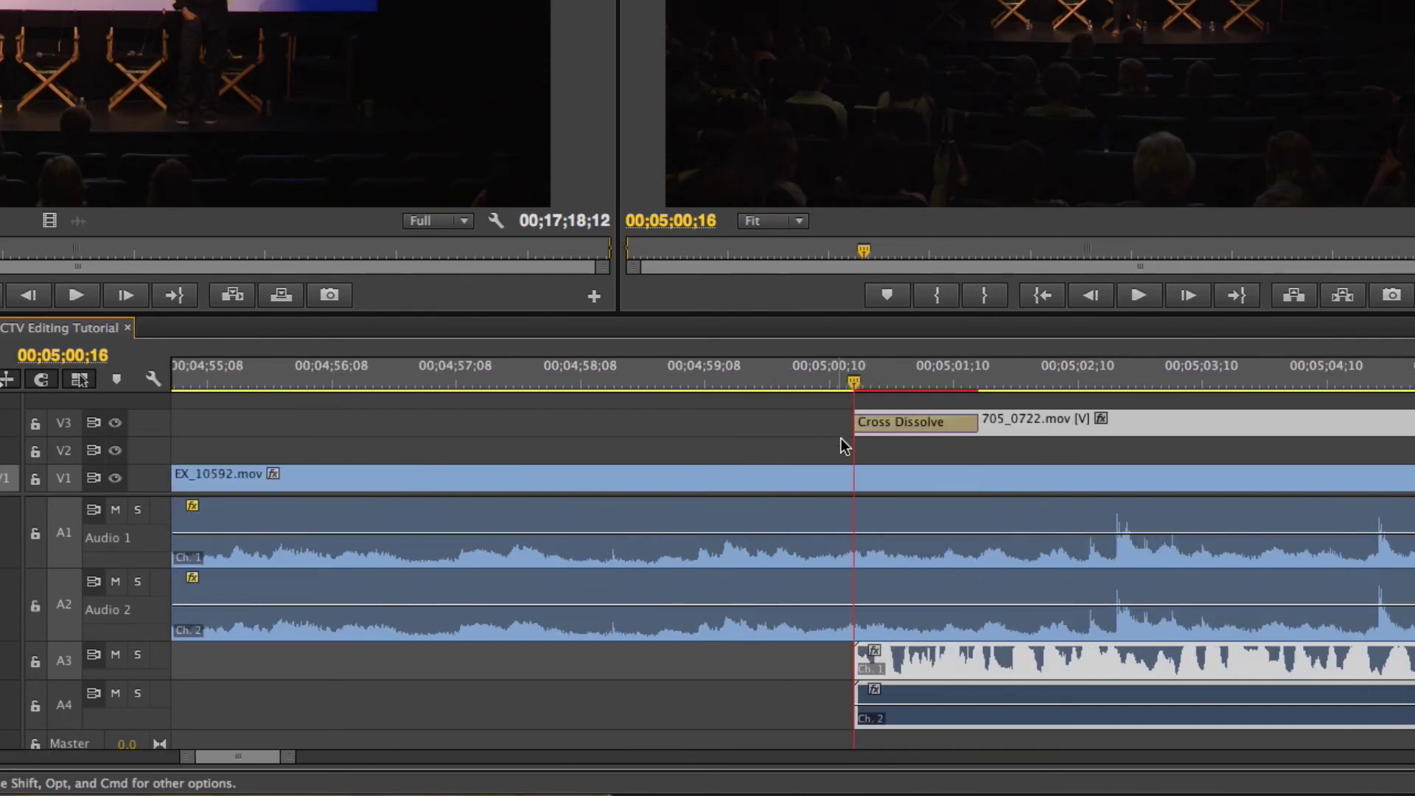
pyautogui.moveTo(976, 423); pyautogui.dragTo(1111, 433)
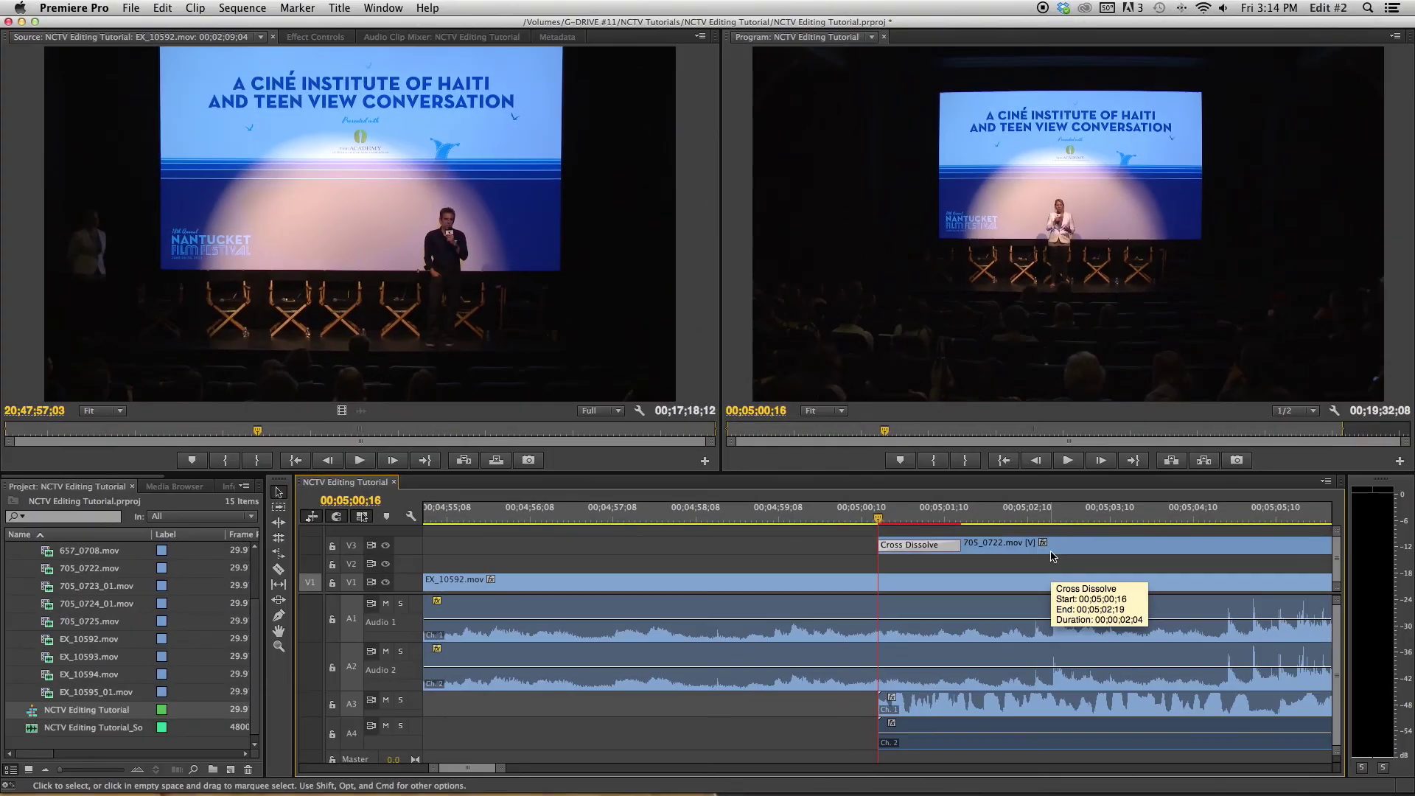
pyautogui.press('-')
pyautogui.press('-')
pyautogui.press('-')
pyautogui.press('-')
pyautogui.press('-')
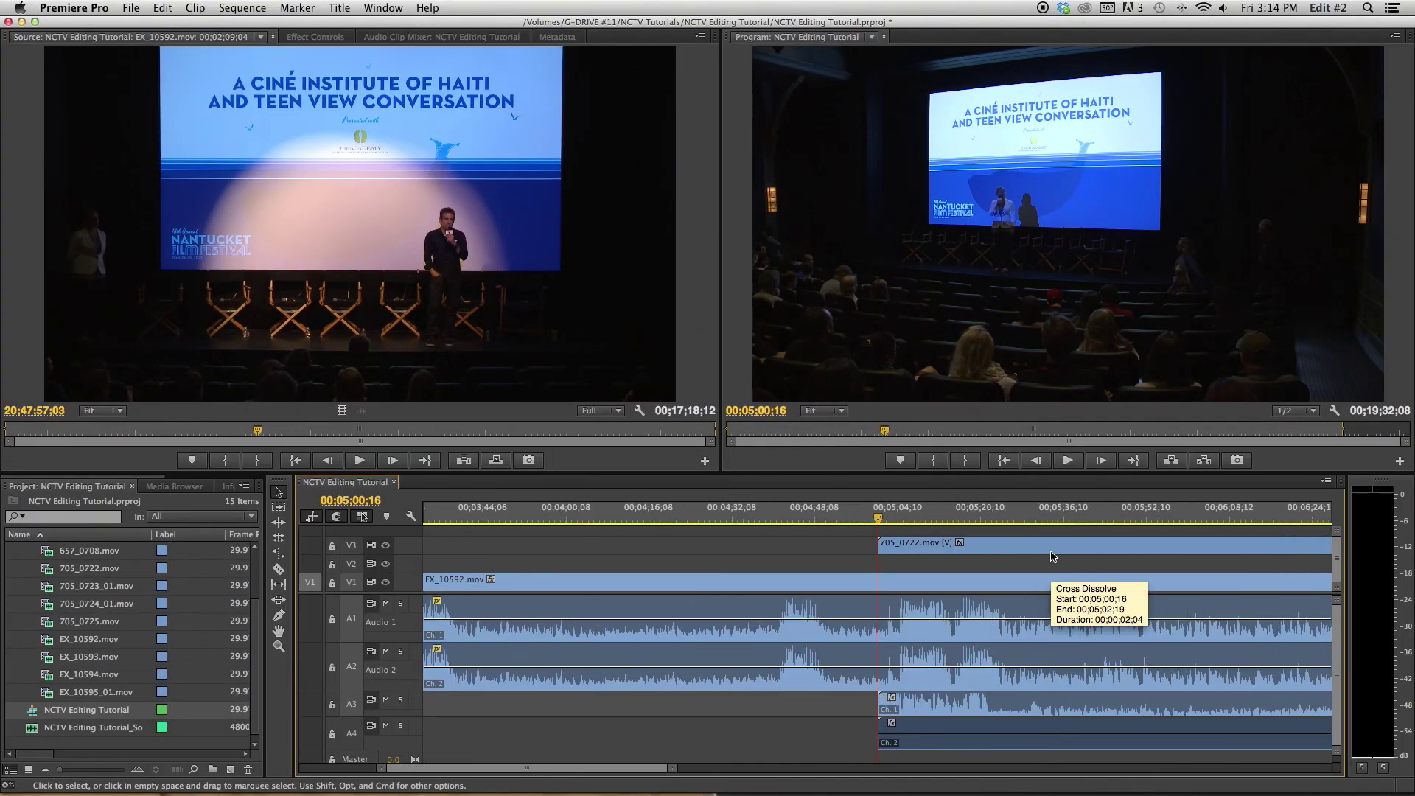